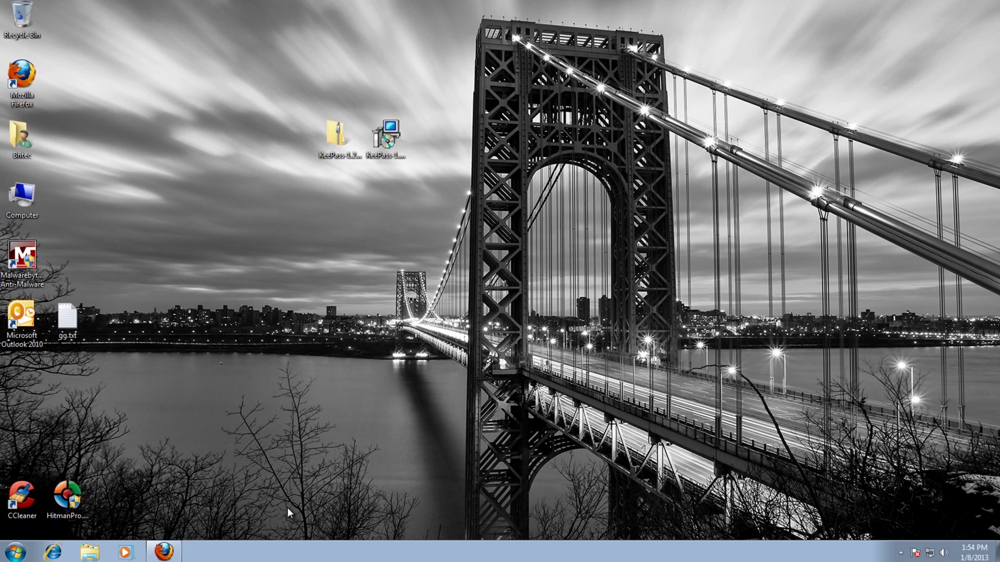
# Step: Switch to Firefox and look over the KeePass Password Safe home page
pyautogui.hotkey('alt', 'Tab')
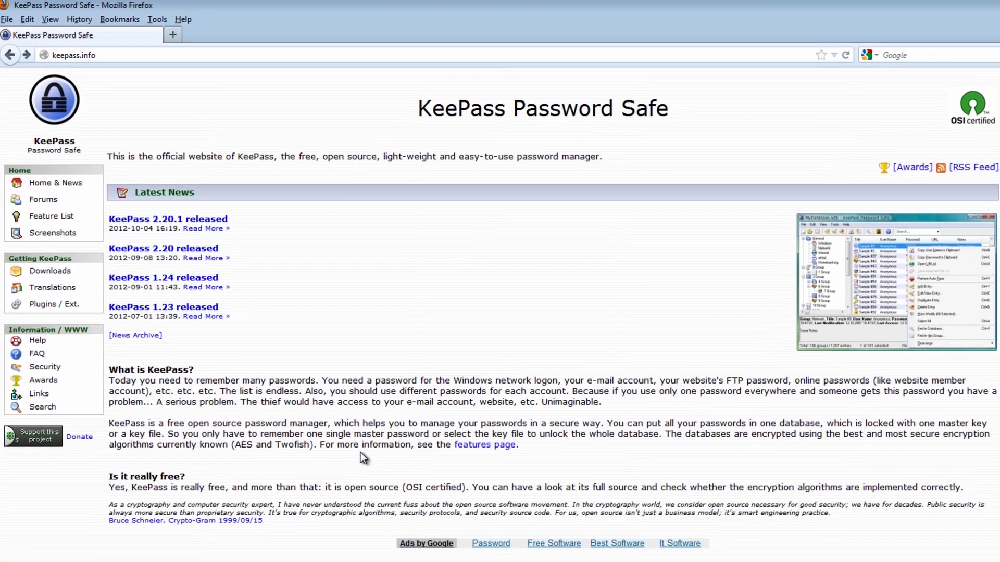
pyautogui.moveTo(432, 103); pyautogui.dragTo(688, 111)
pyautogui.click(659, 156)
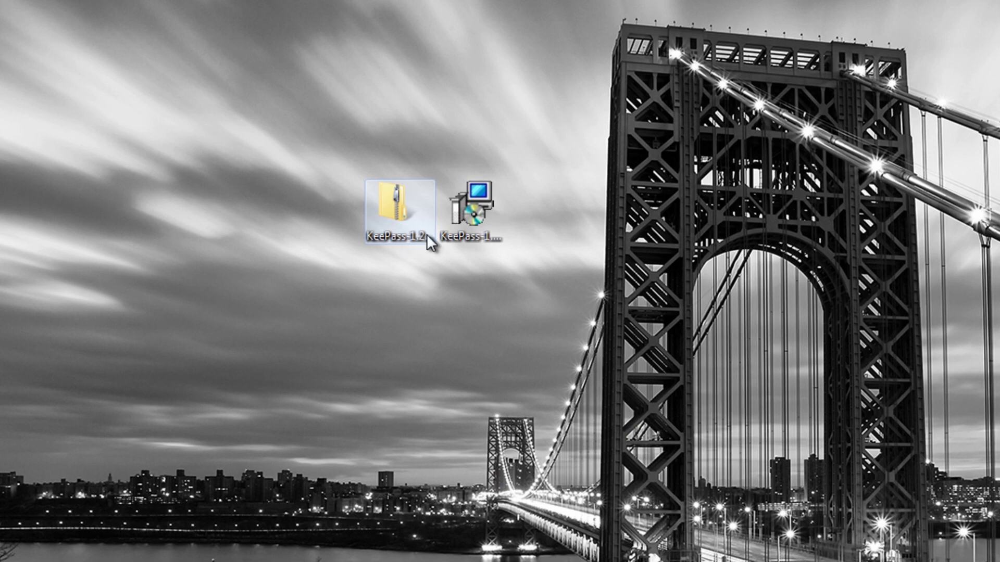
# Step: Run the KeePass-1.24-Setup.exe installer from the desktop and allow it to make changes to the computer
pyautogui.doubleClick(469, 217)
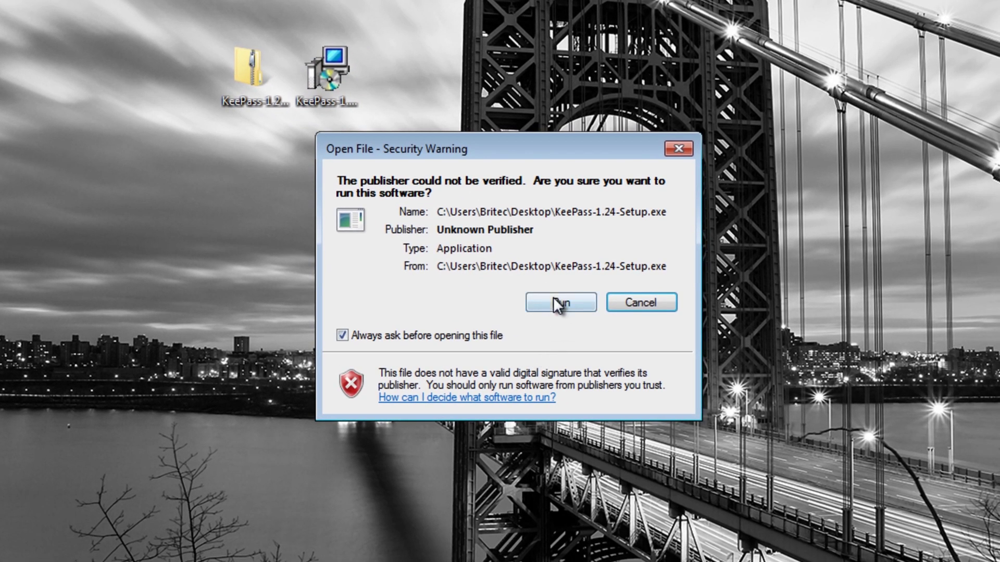
pyautogui.click(555, 301)
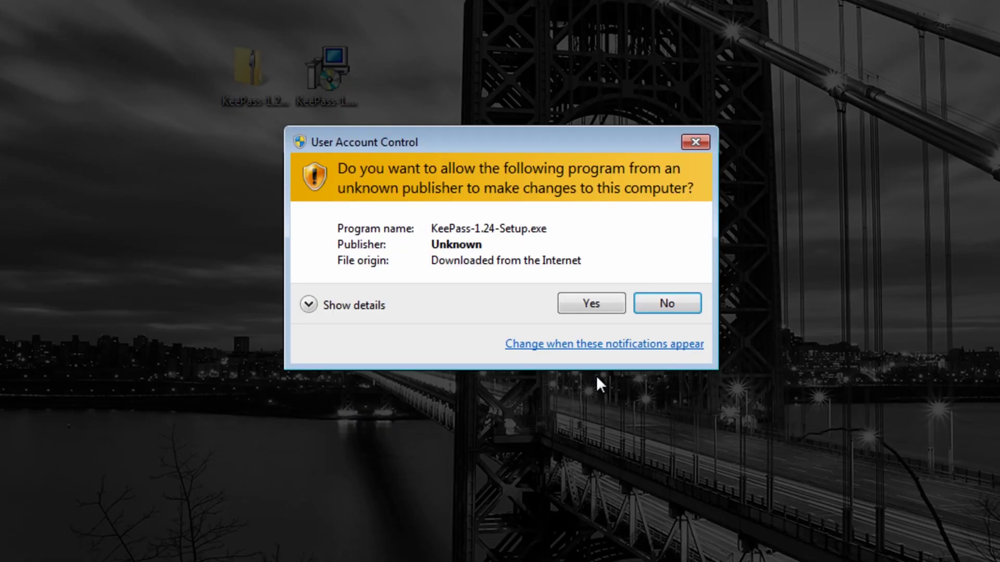
pyautogui.click(592, 307)
pyautogui.click(523, 329)
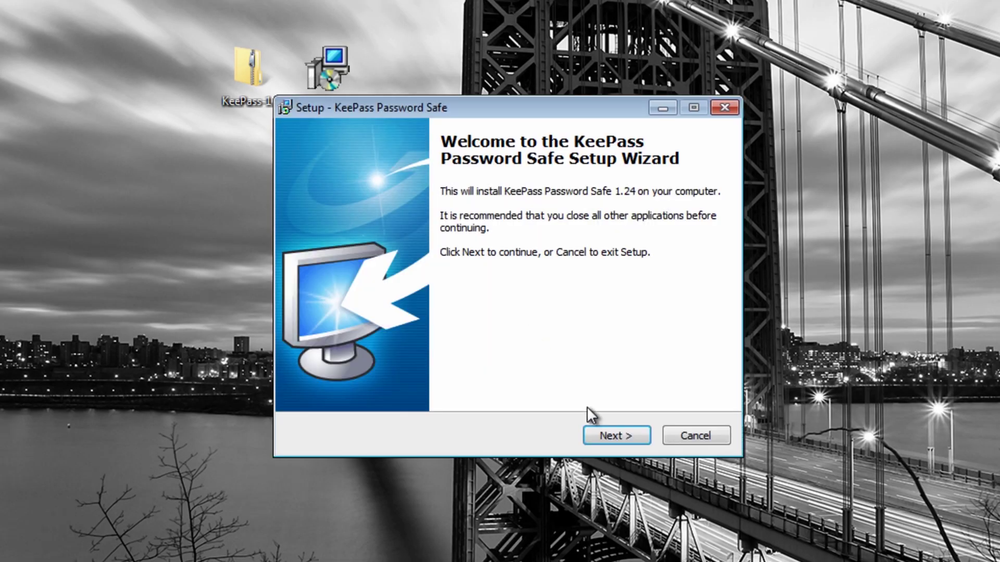
# Step: Accept the KeePass license agreement and proceed to the additional tasks of the setup wizard
pyautogui.click(622, 442)
pyautogui.click(370, 377)
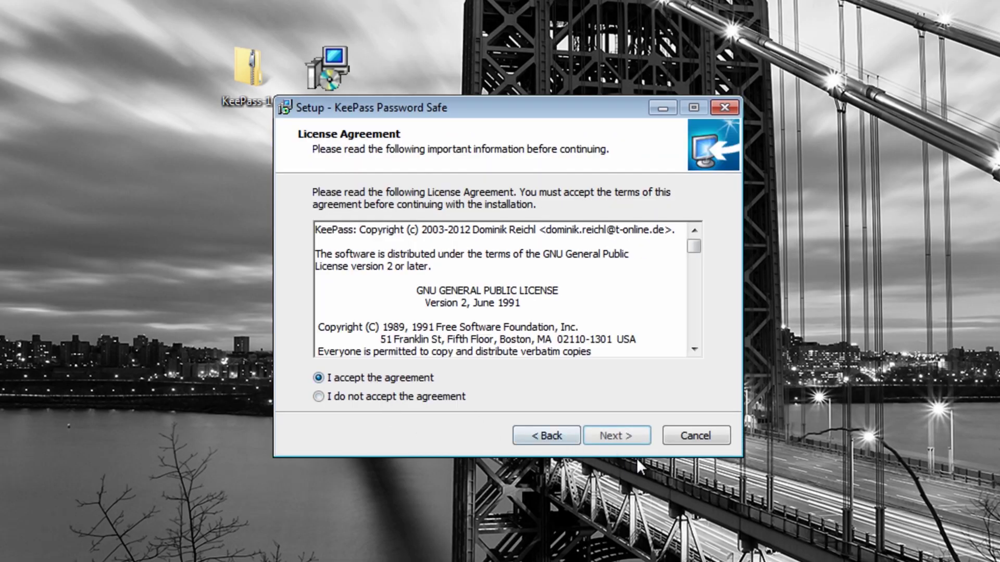
pyautogui.click(626, 436)
pyautogui.click(626, 435)
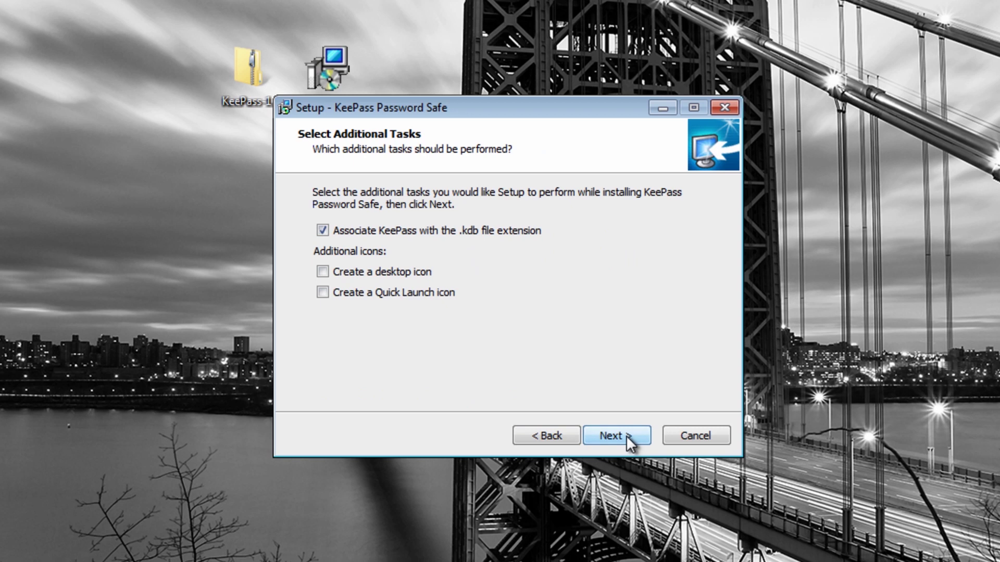
# Step: Install KeePass with a desktop icon and finish setup with the launch and plugins web page options enabled
pyautogui.click(385, 271)
pyautogui.click(608, 436)
pyautogui.click(608, 436)
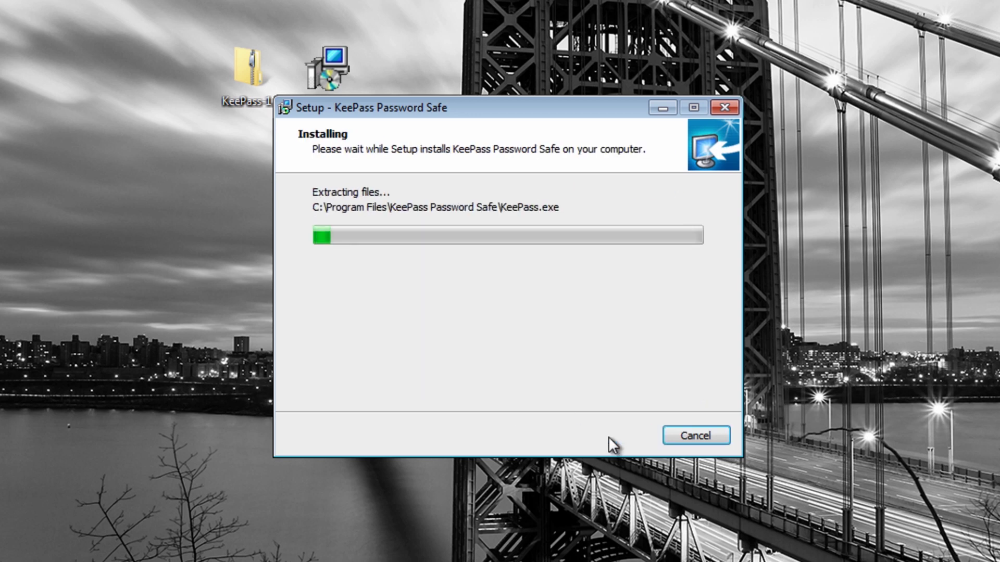
pyautogui.click(450, 268)
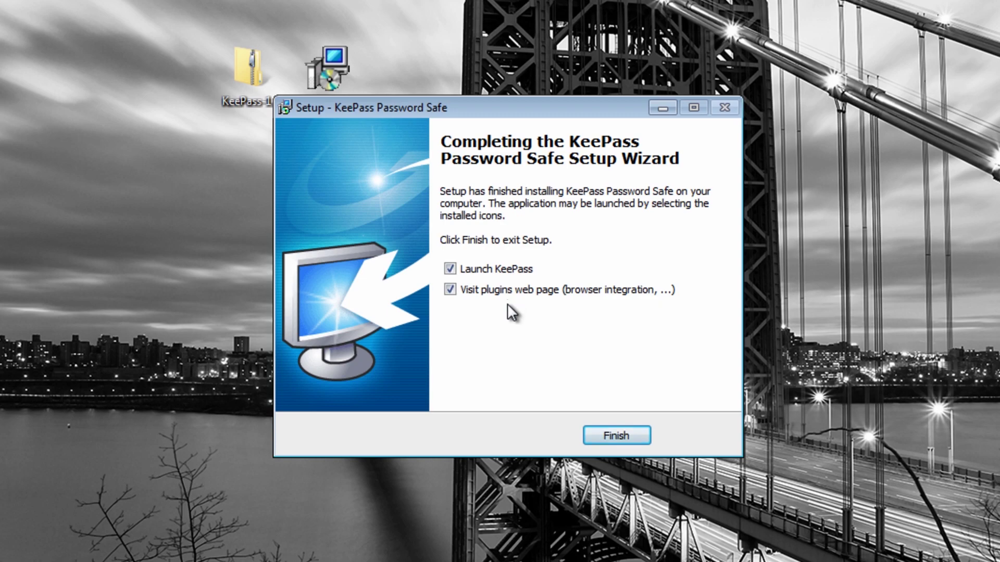
pyautogui.click(612, 438)
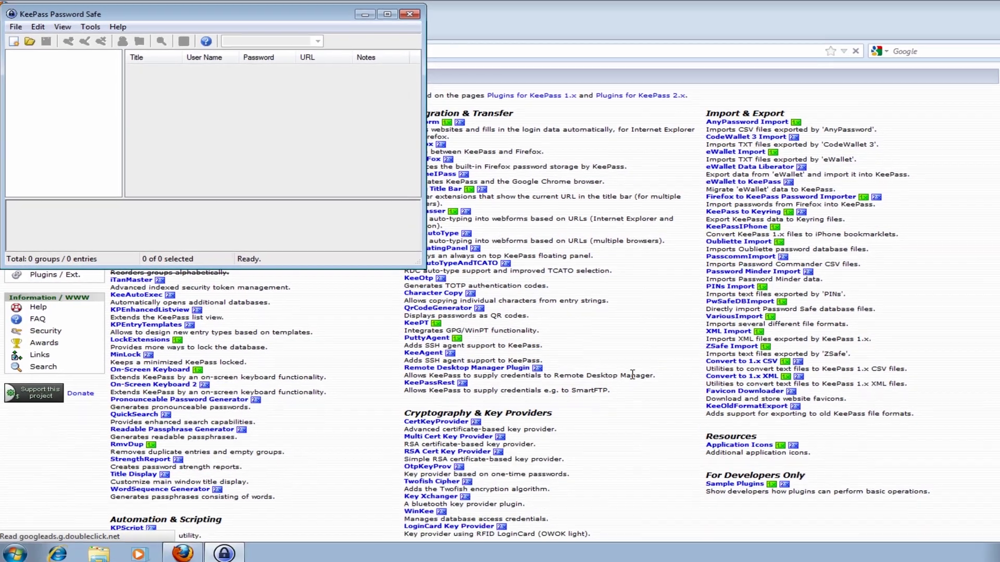
# Step: Look over the KeePass plugins web page, minimize the browser, and bring the KeePass window to the middle of the desktop
pyautogui.click(366, 16)
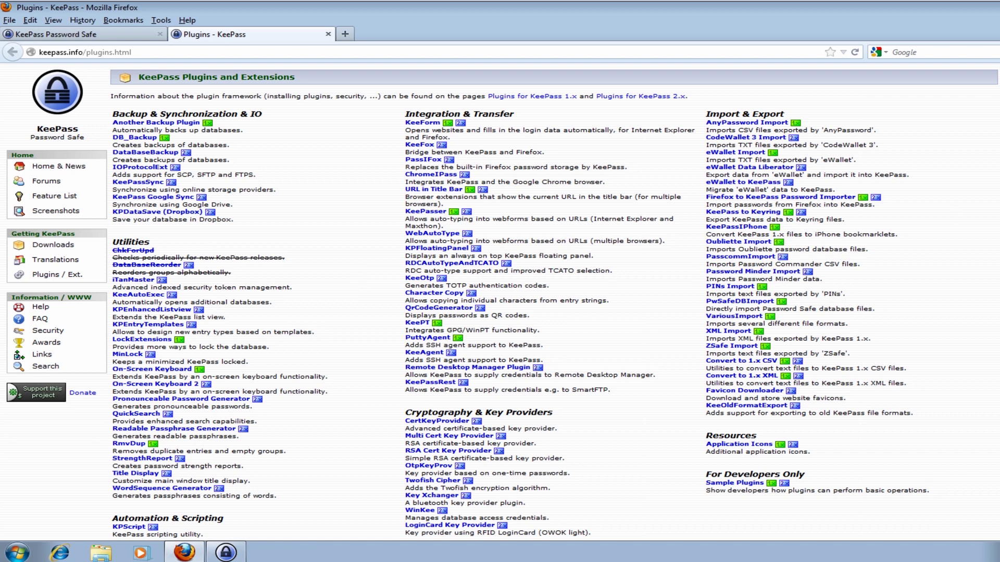
pyautogui.click(184, 552)
pyautogui.click(227, 553)
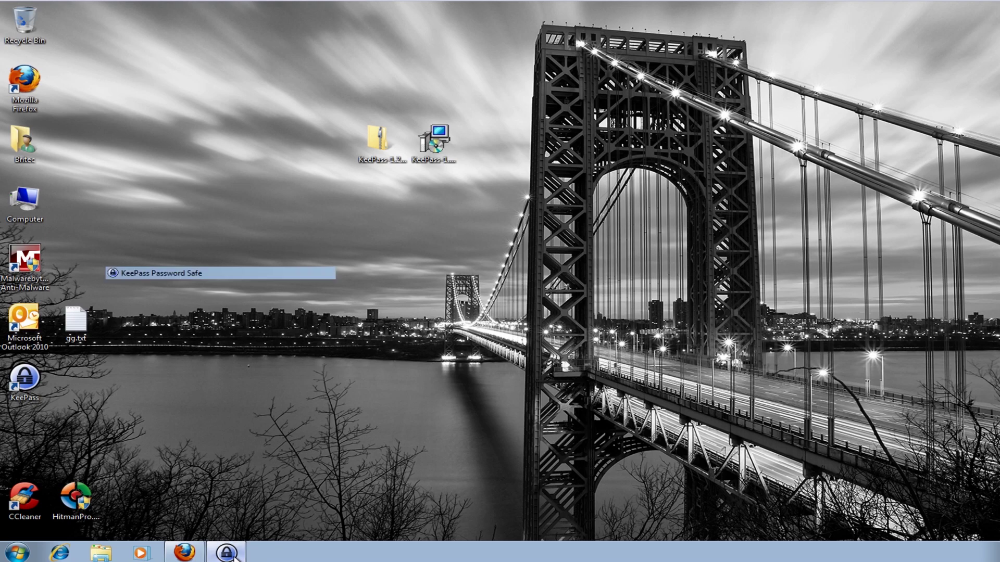
pyautogui.moveTo(159, 16); pyautogui.dragTo(466, 157)
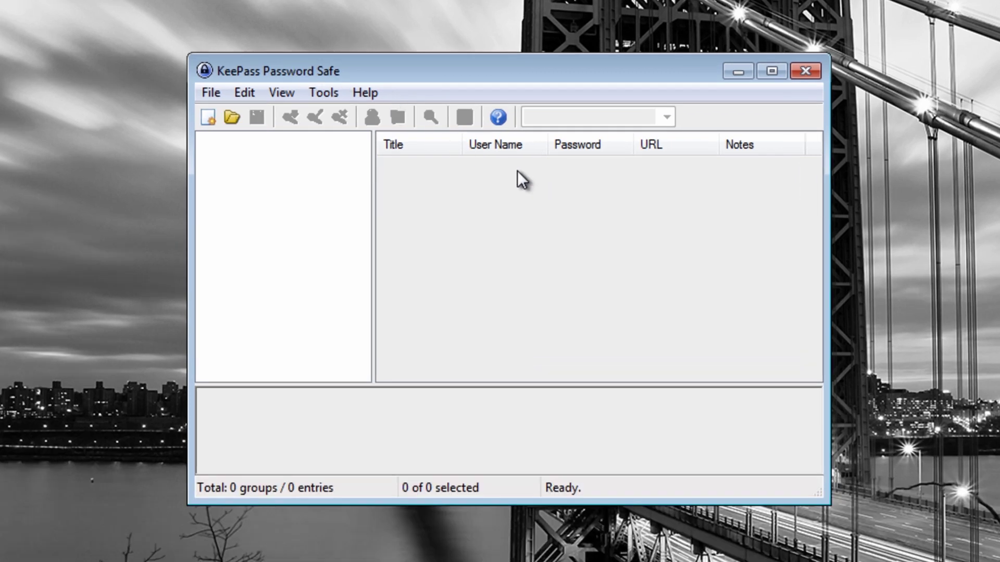
# Step: Start creating a new password database
pyautogui.click(210, 92)
pyautogui.click(229, 118)
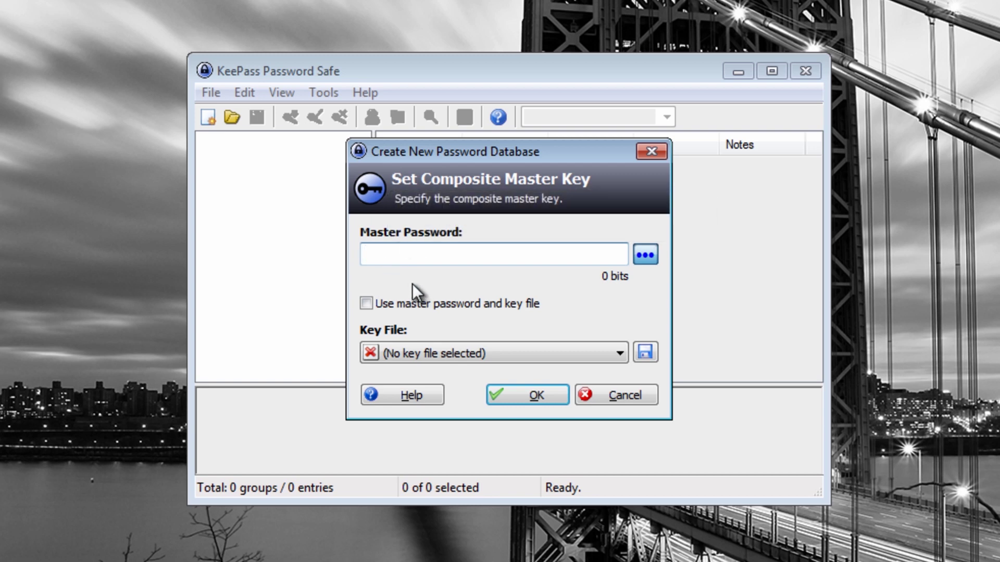
# Step: Examine the combined master password and key file option and the available key file locations
pyautogui.click(367, 304)
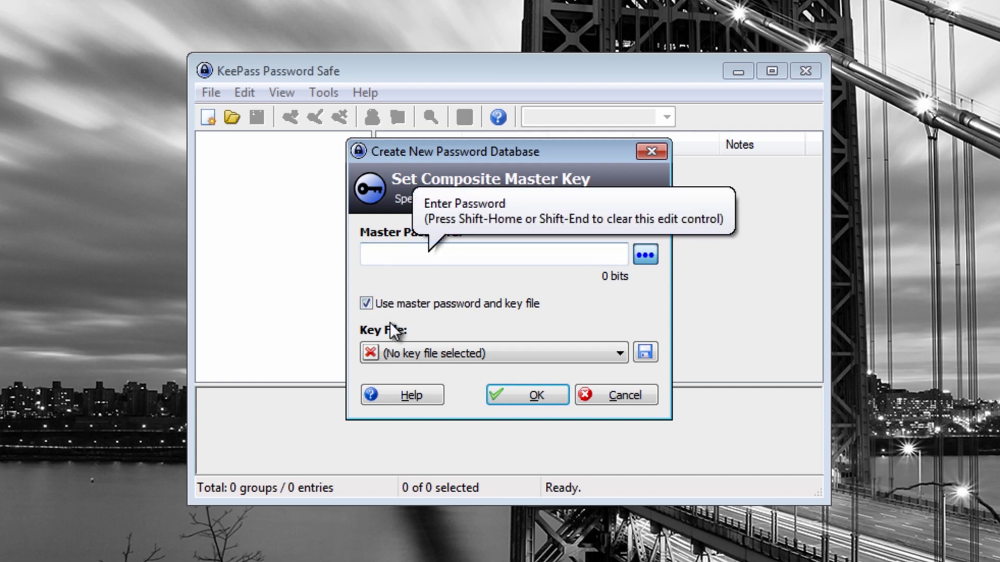
pyautogui.click(370, 304)
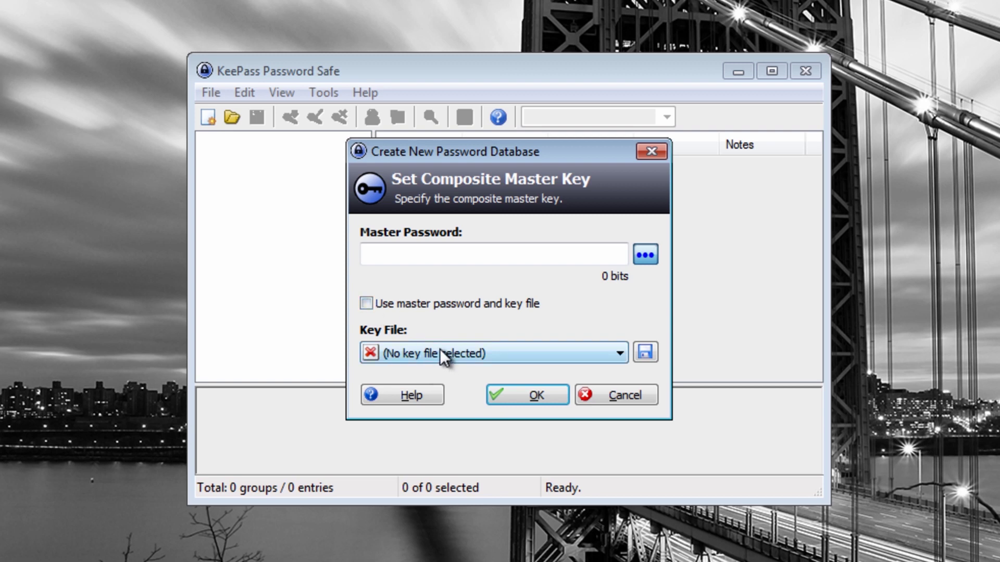
pyautogui.click(417, 352)
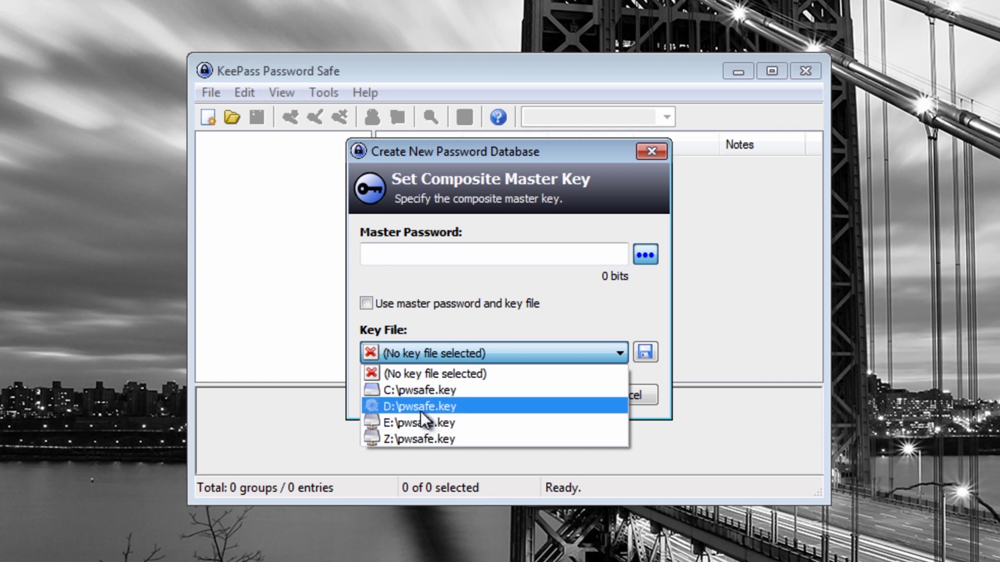
pyautogui.click(403, 252)
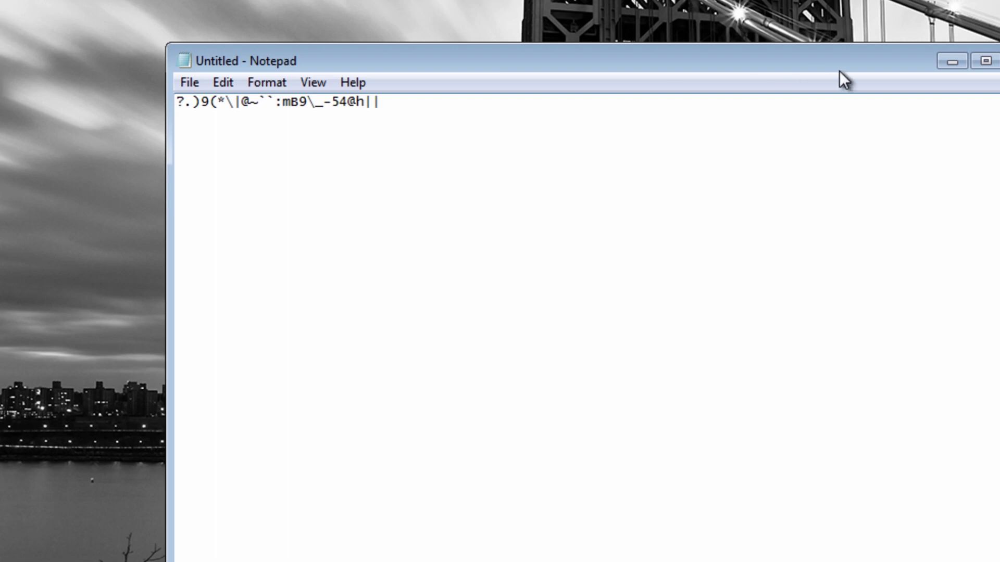
# Step: Minimize Notepad and paste the prepared password as the new database's master password
pyautogui.click(950, 61)
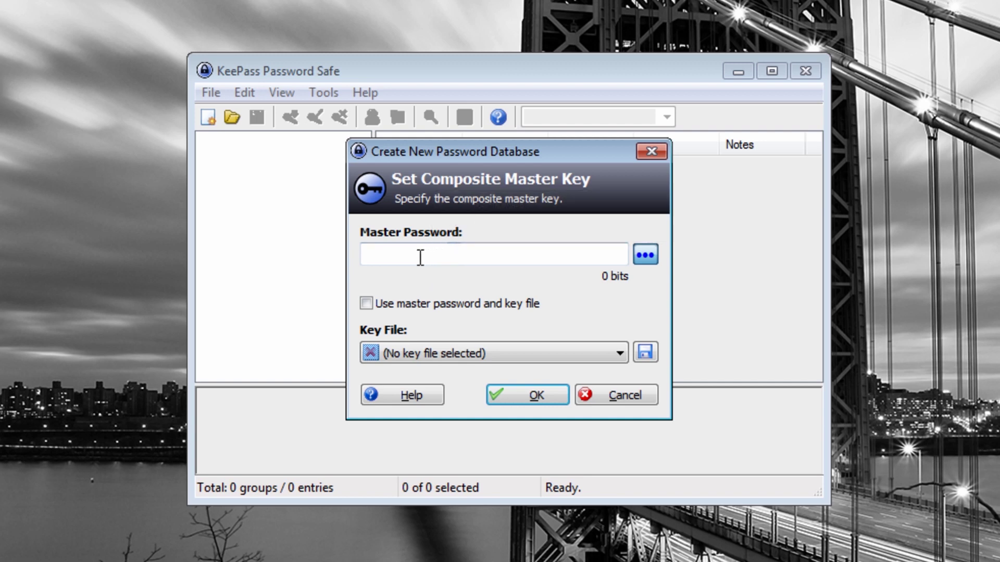
pyautogui.rightClick(378, 251)
pyautogui.click(420, 338)
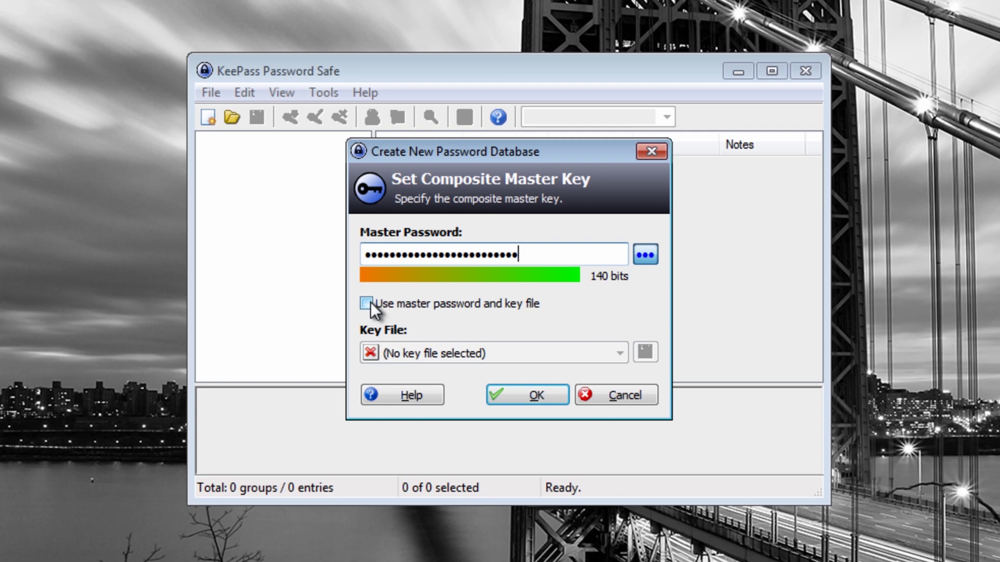
# Step: Accept the composite master key, paste the master password again to repeat it, and create the database
pyautogui.click(543, 395)
pyautogui.rightClick(400, 253)
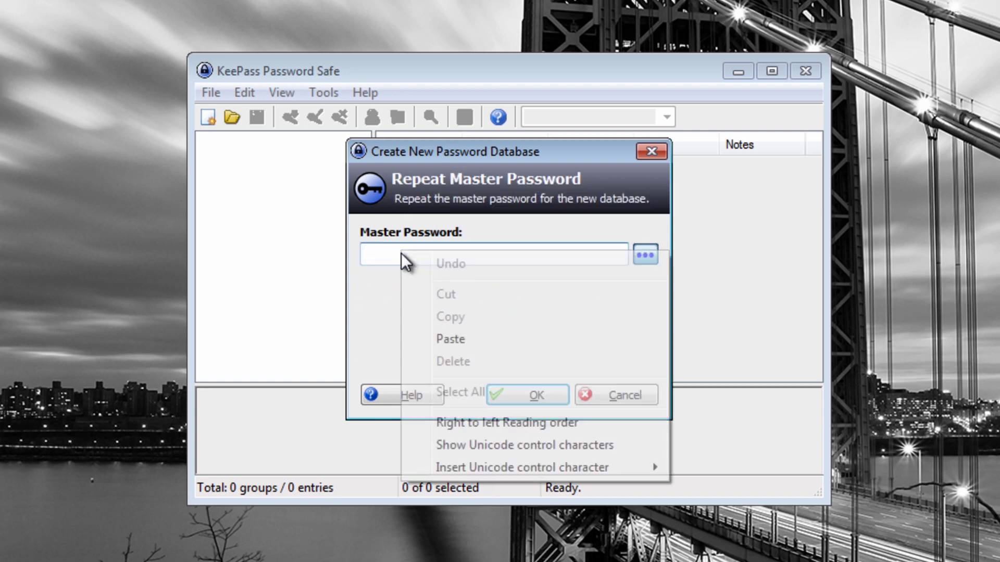
pyautogui.click(436, 338)
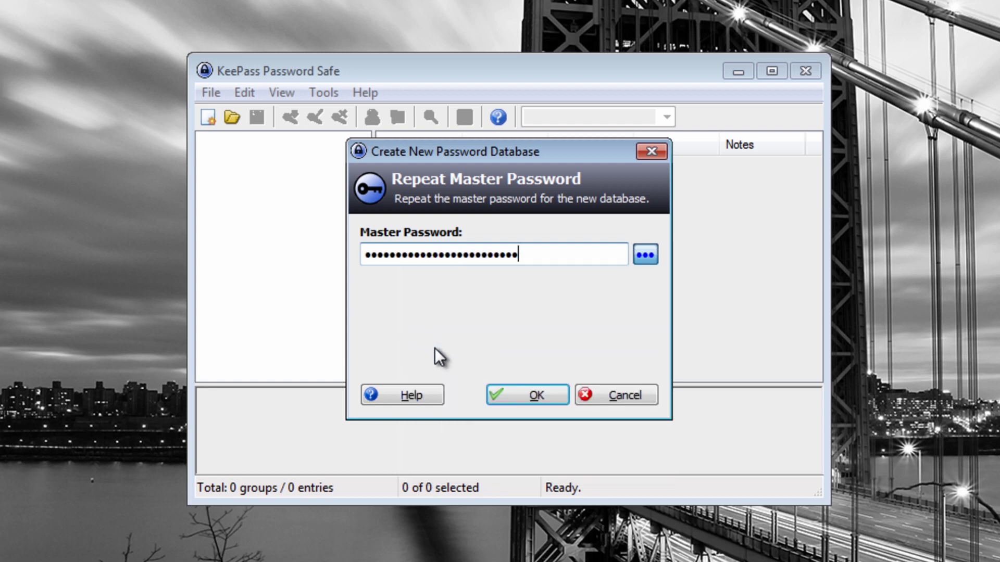
pyautogui.click(514, 392)
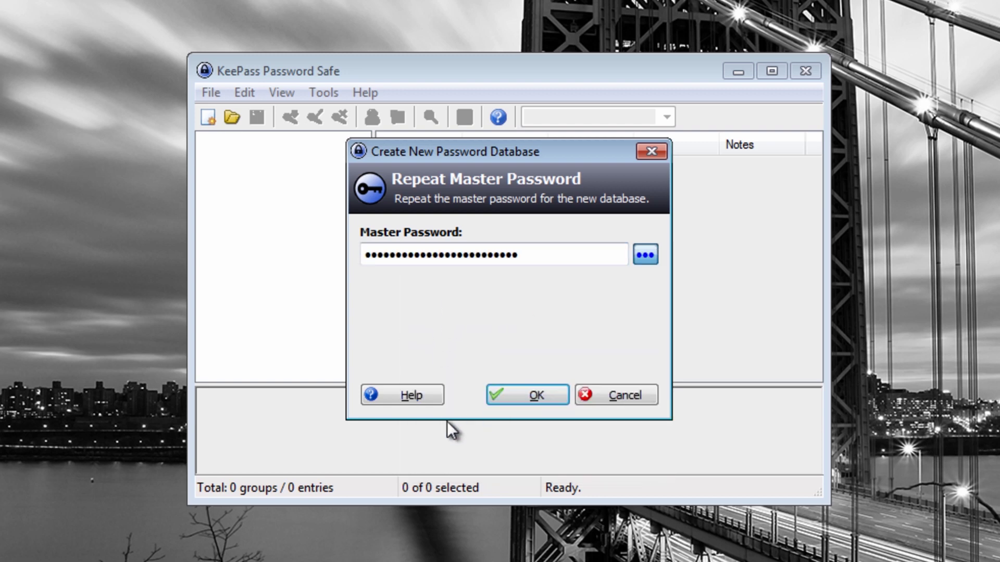
pyautogui.click(495, 404)
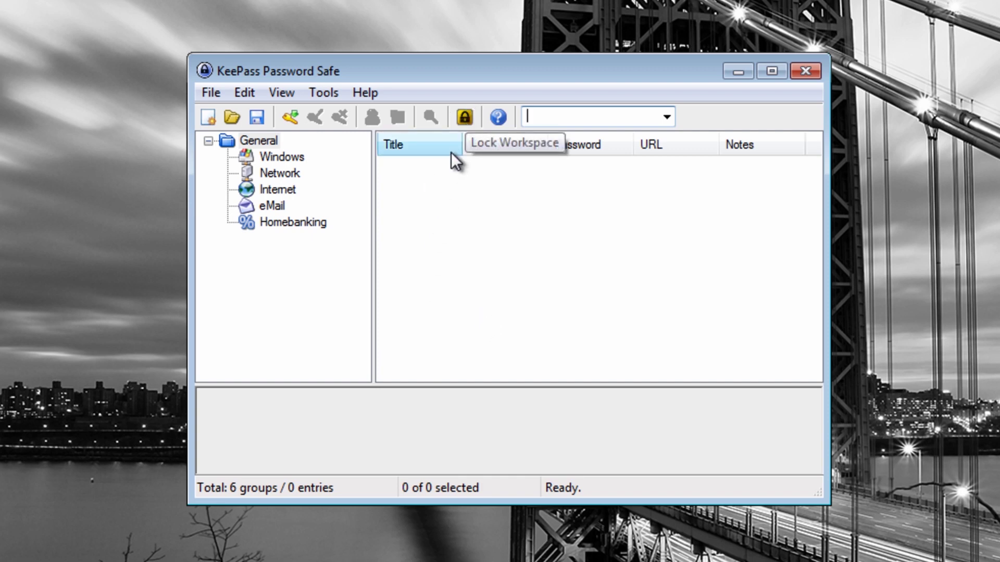
# Step: Examine the default password groups and the available file, editing, view, tool and help commands
pyautogui.click(292, 222)
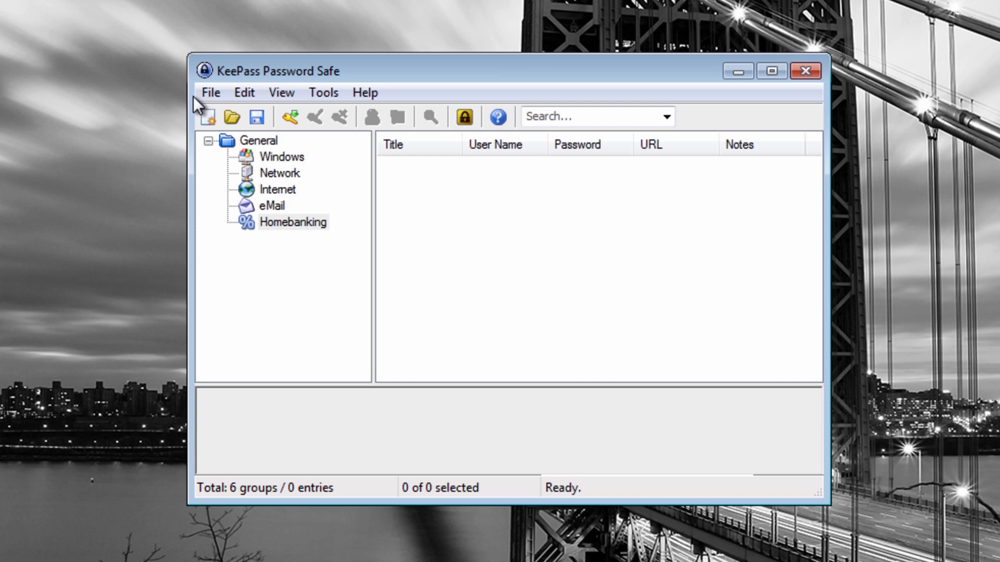
pyautogui.click(209, 93)
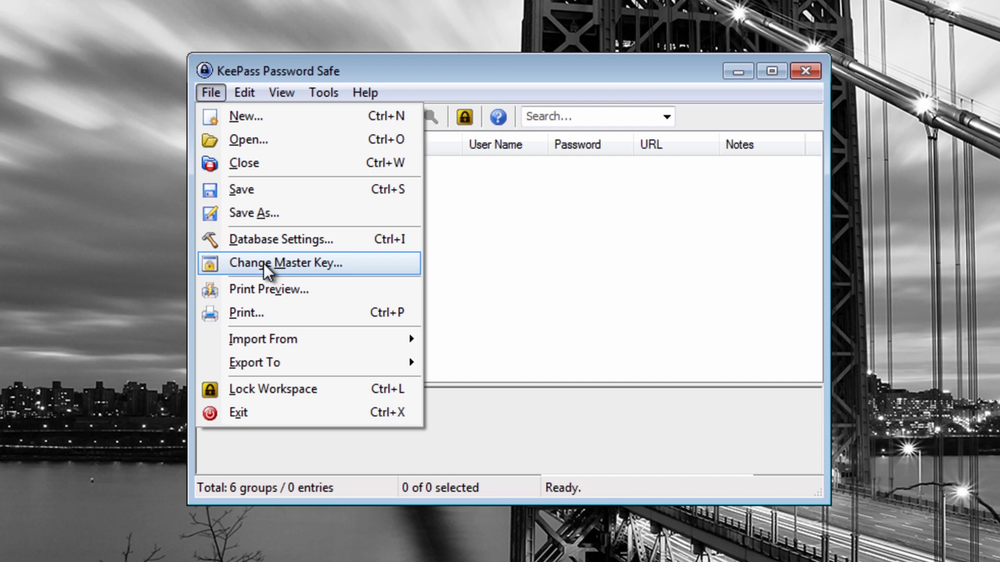
pyautogui.click(464, 268)
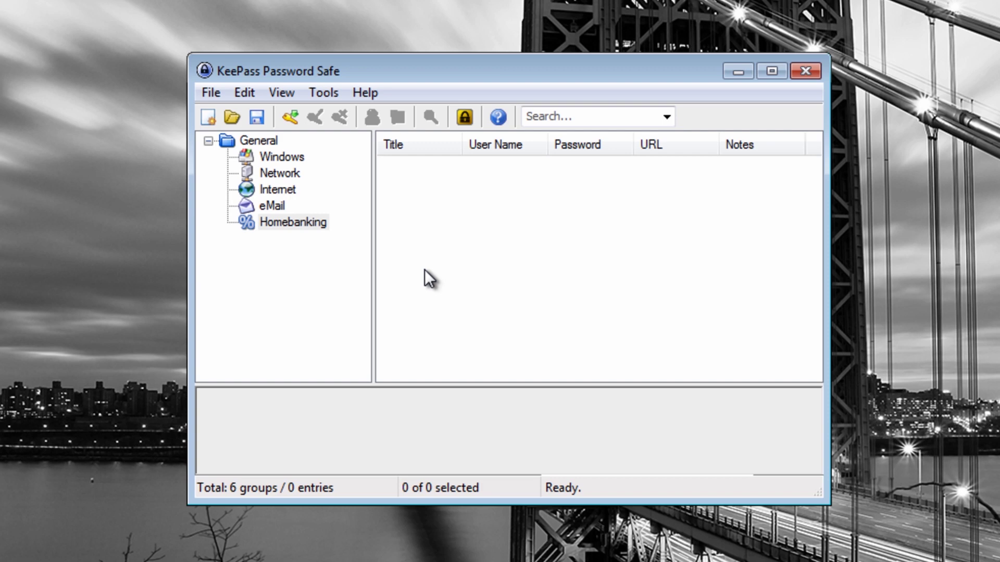
pyautogui.click(245, 93)
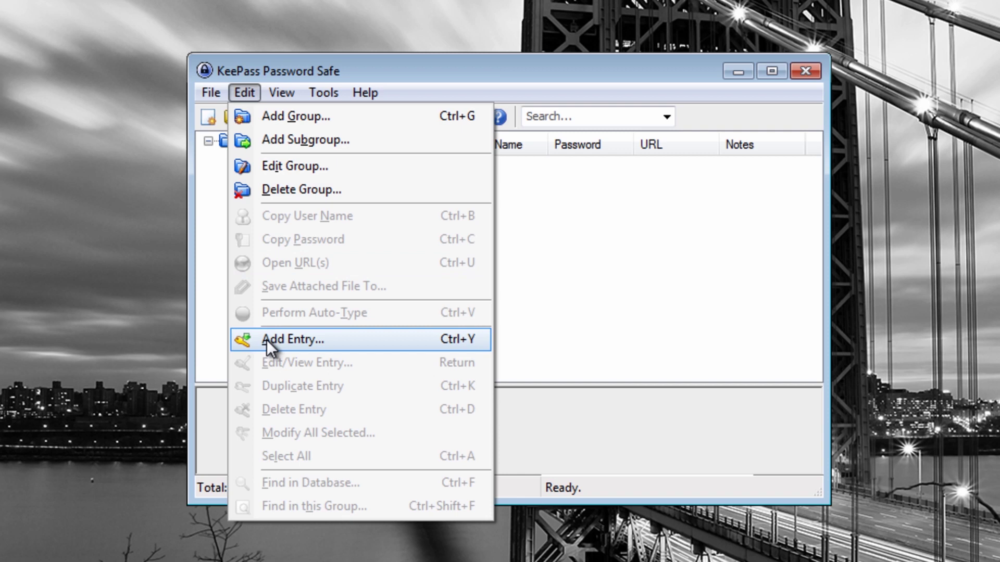
pyautogui.click(579, 347)
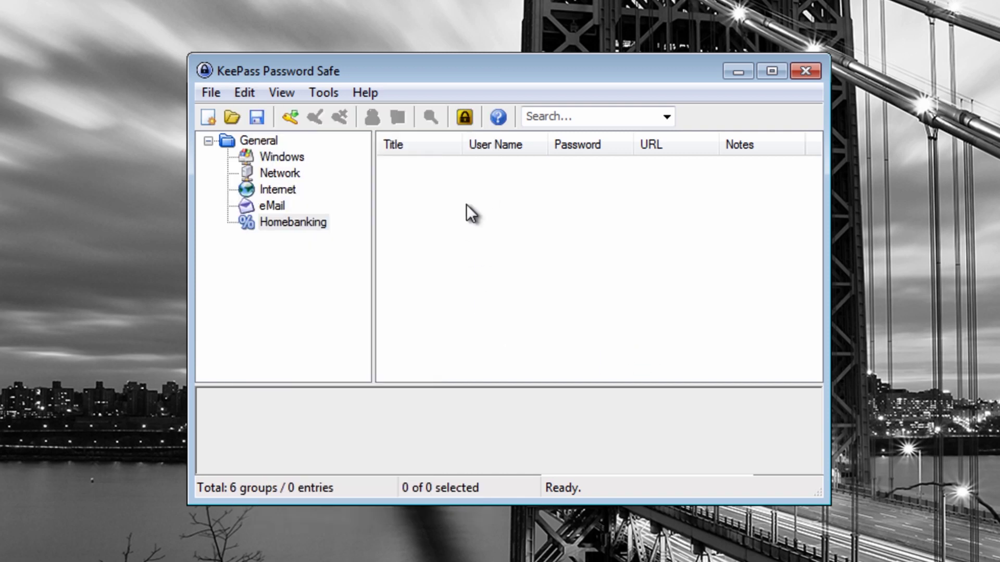
pyautogui.click(284, 94)
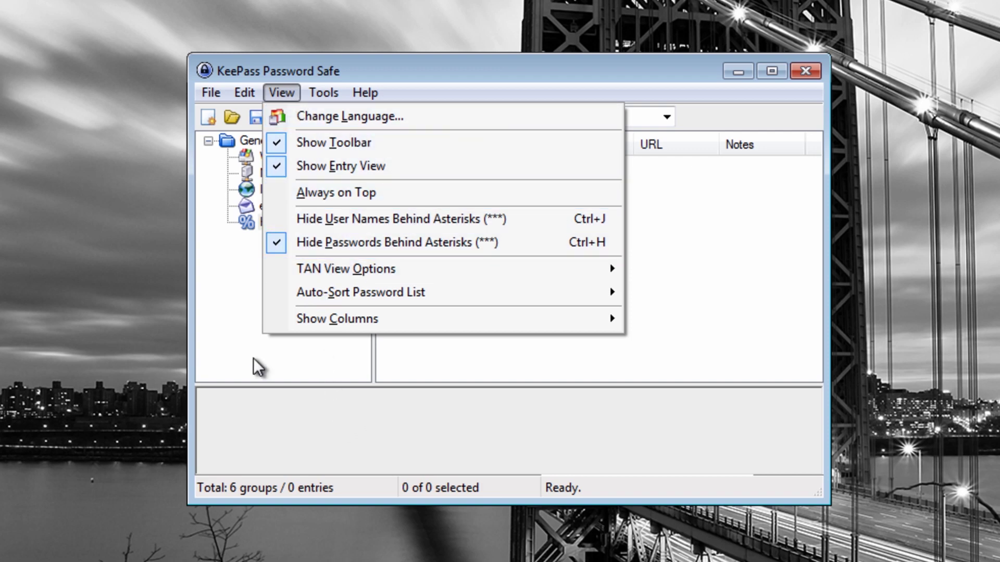
pyautogui.moveTo(304, 320)
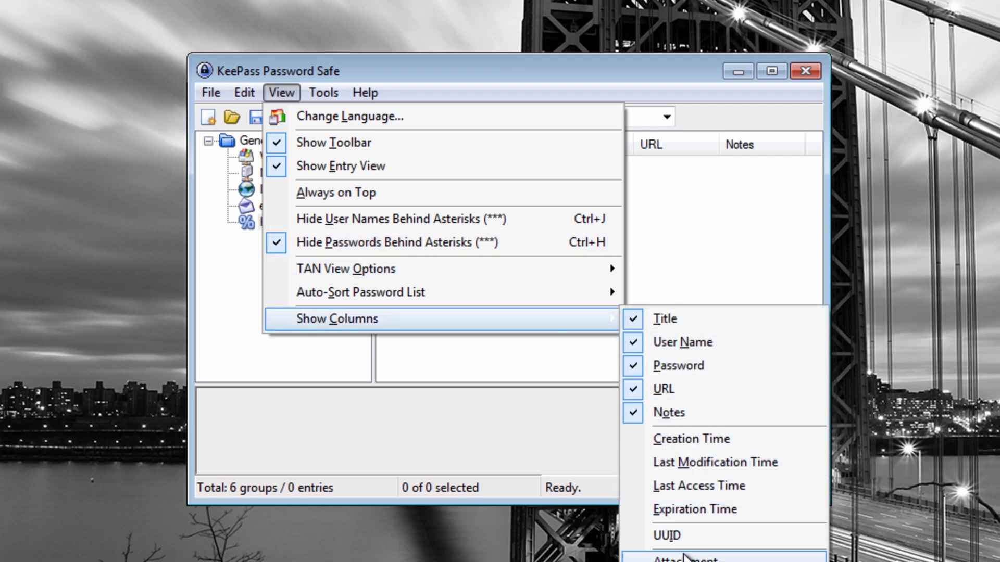
pyautogui.click(320, 92)
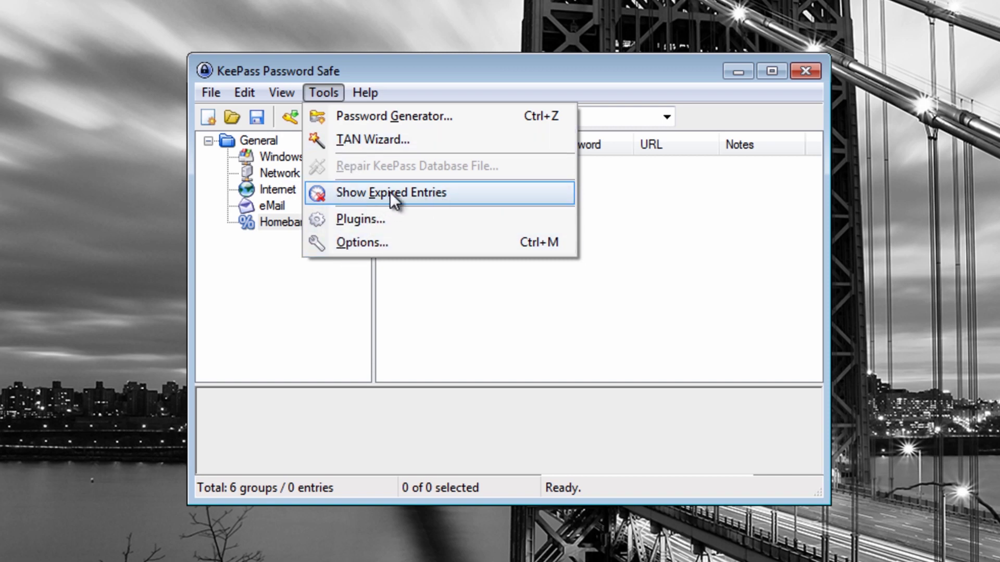
pyautogui.moveTo(364, 91)
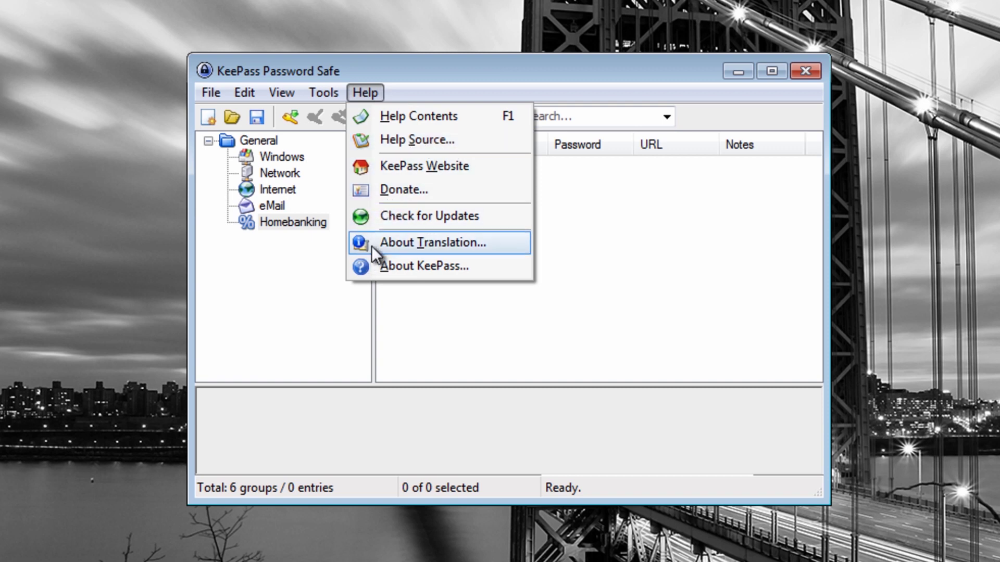
pyautogui.click(301, 307)
# Step: Start a new entry in the Homebanking group with the title Natwest and the user name Britec
pyautogui.click(240, 93)
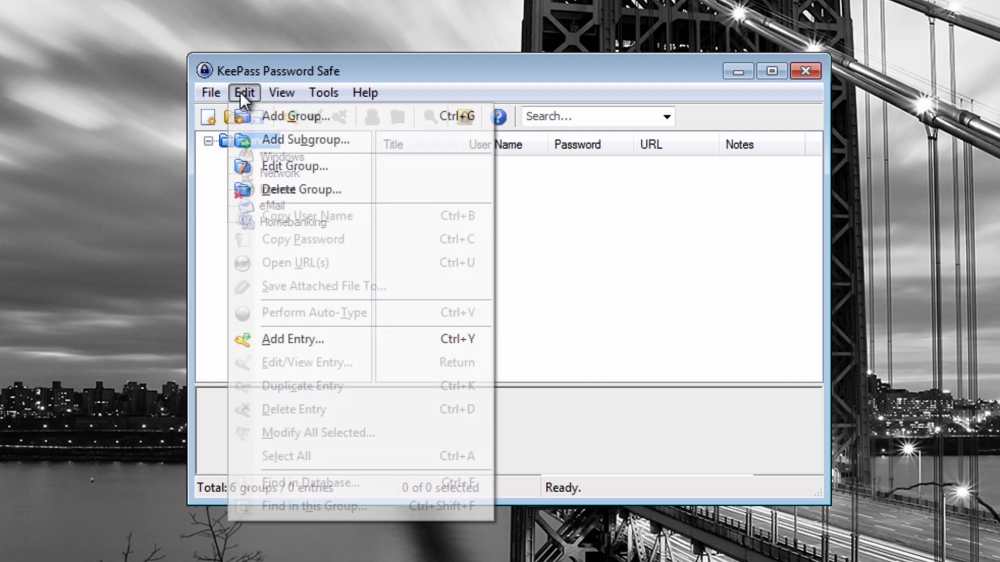
pyautogui.click(273, 346)
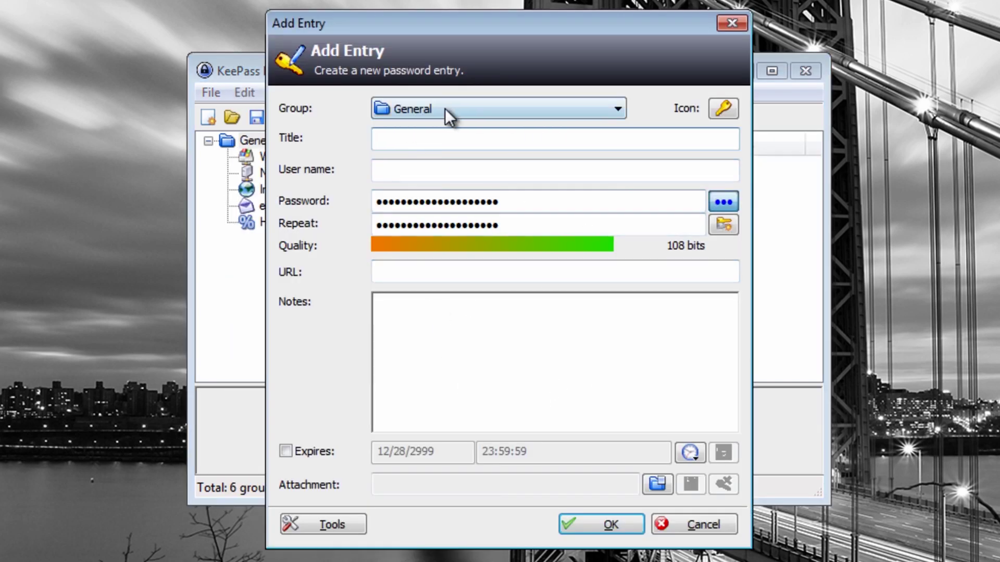
pyautogui.click(620, 109)
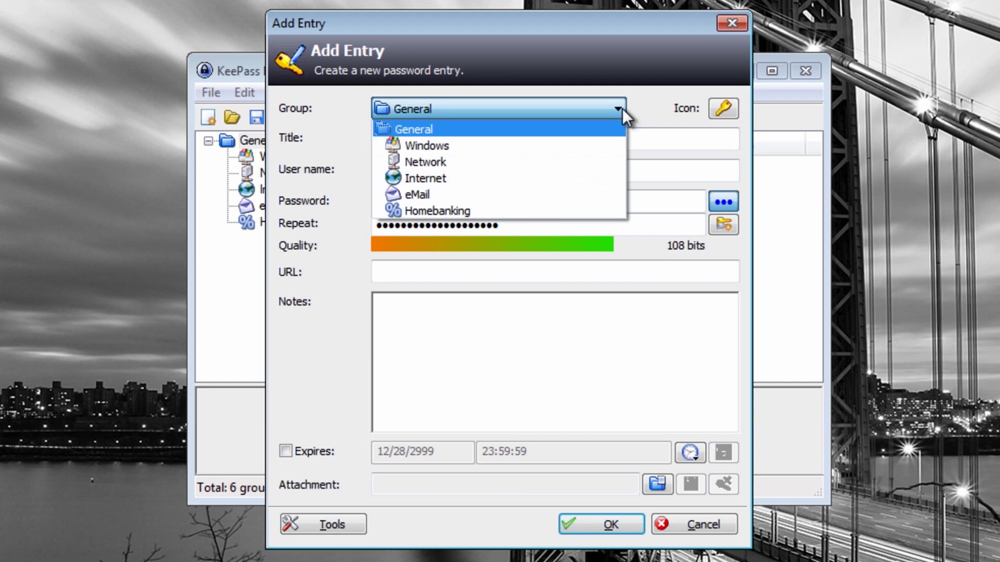
pyautogui.click(584, 206)
pyautogui.click(402, 138)
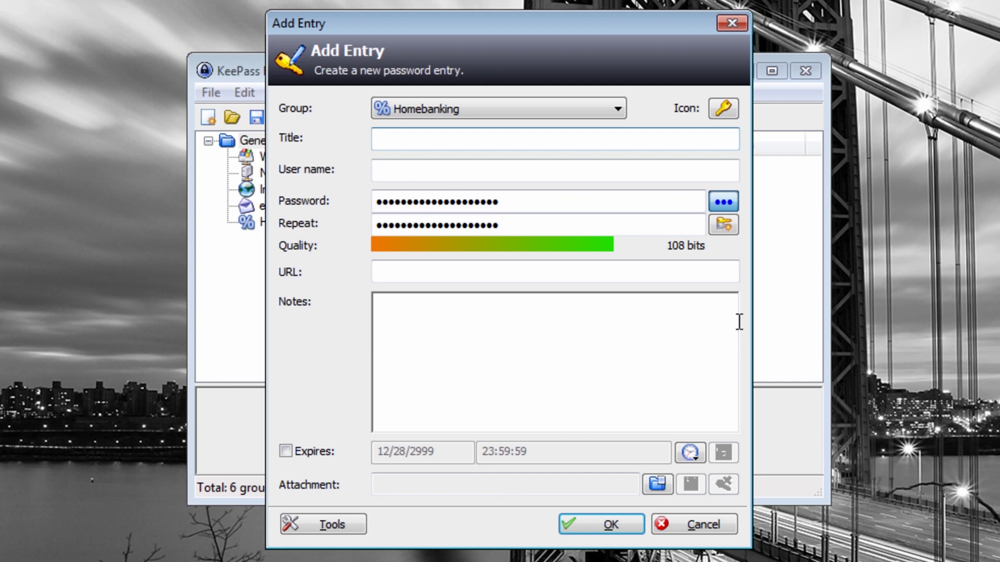
pyautogui.write('Natwest')
pyautogui.click(384, 168)
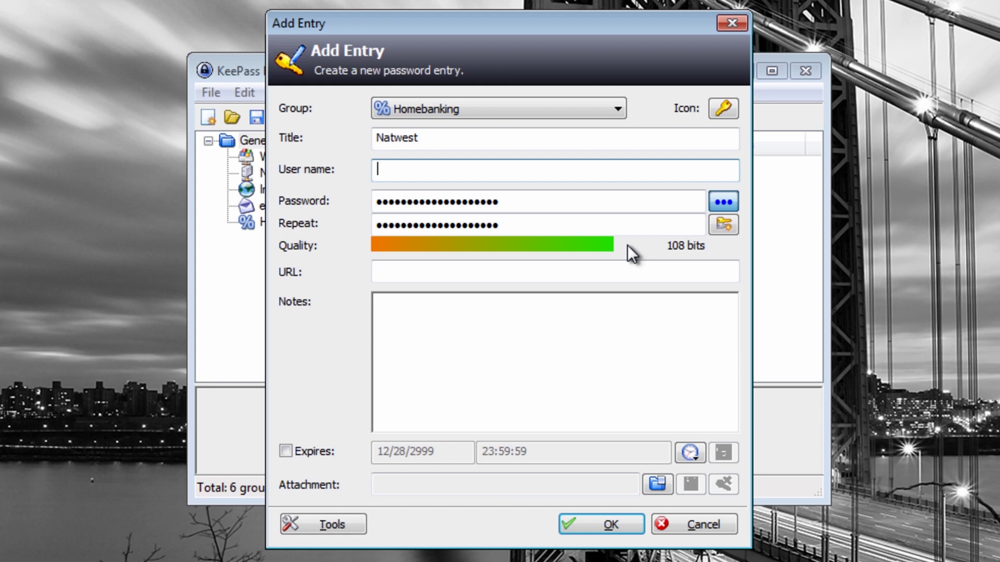
pyautogui.write('Britec')
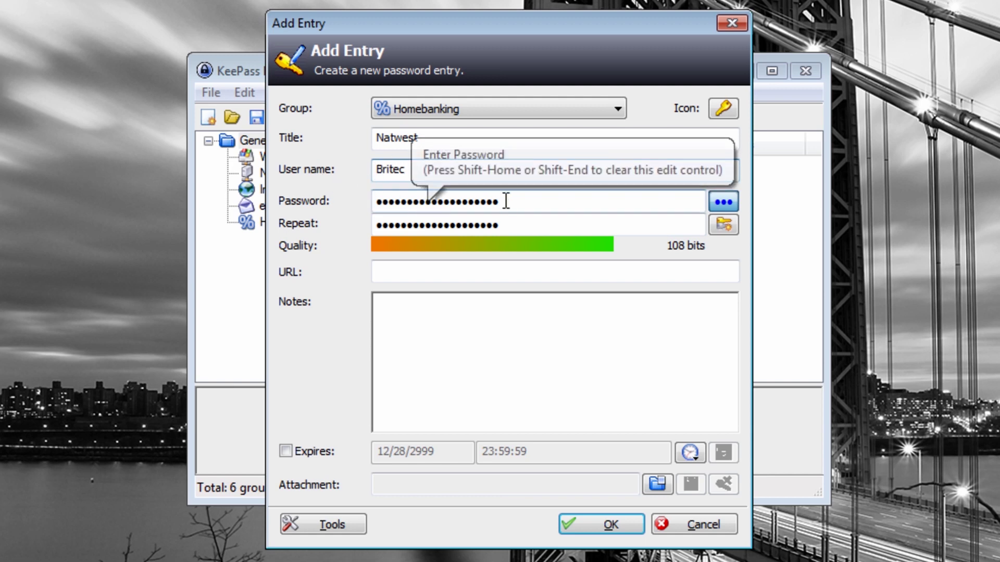
# Step: Reveal the new entry's password and examine the random password generator's character set, pattern and advanced options without changing the password
pyautogui.click(729, 205)
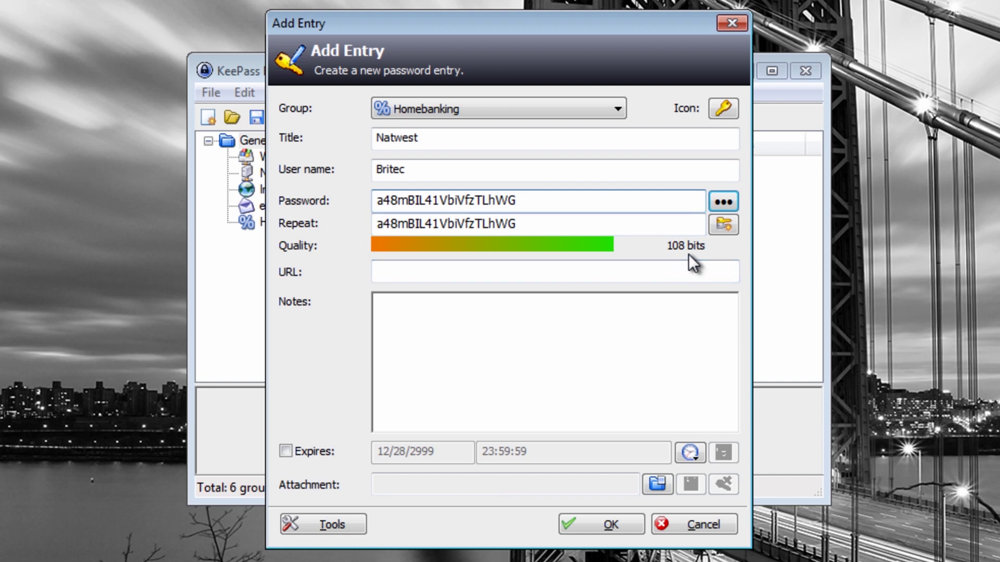
pyautogui.click(530, 200)
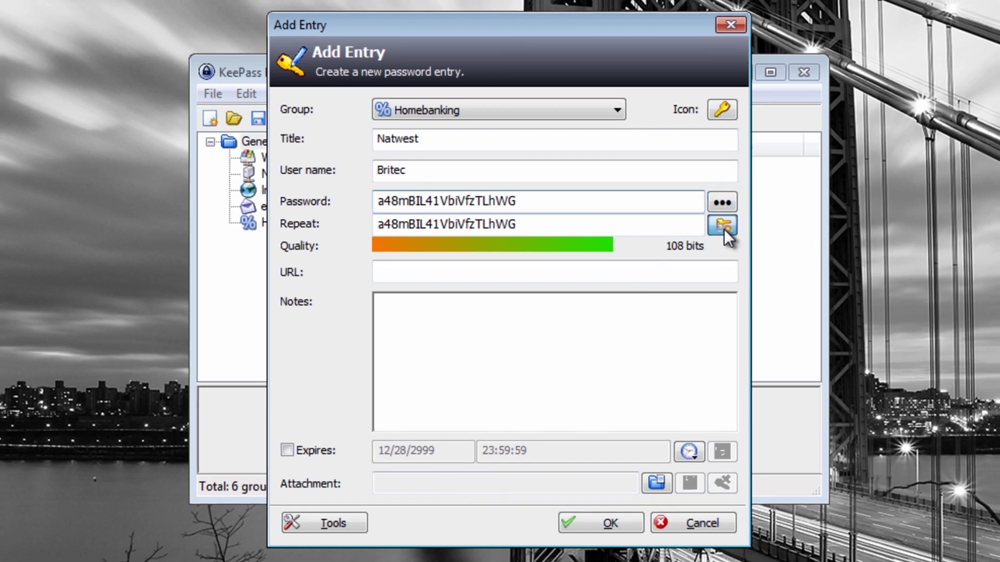
pyautogui.click(722, 226)
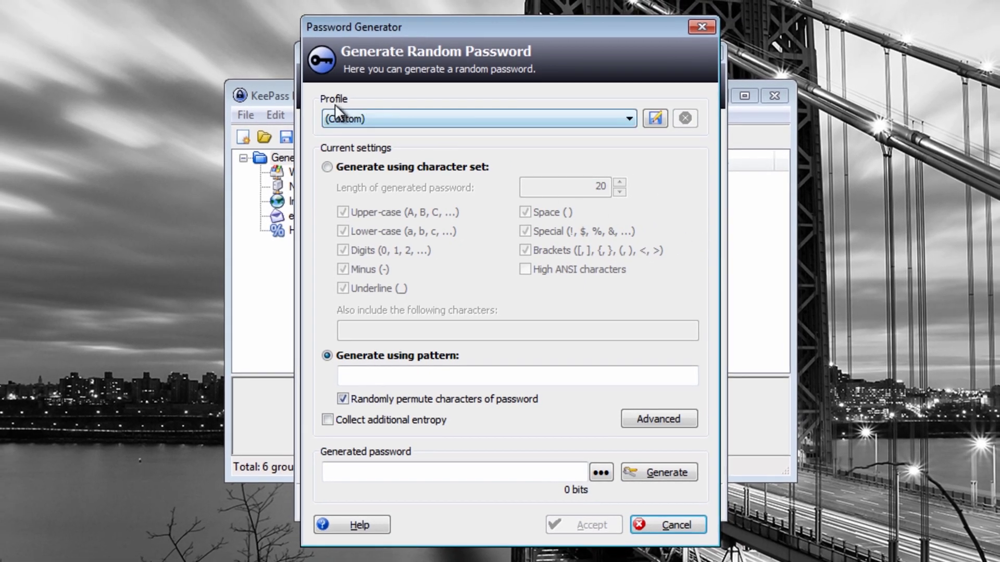
pyautogui.click(342, 165)
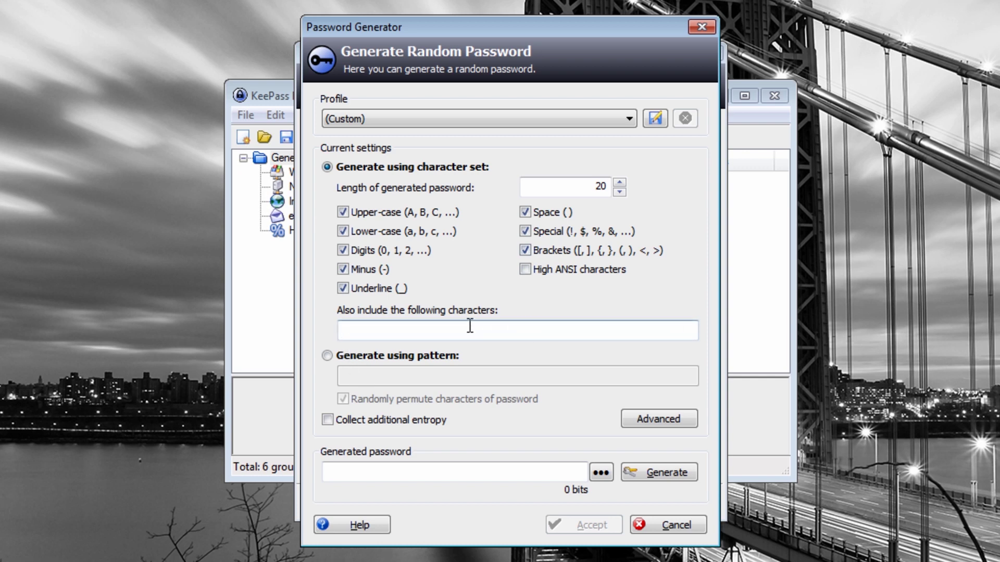
pyautogui.click(327, 355)
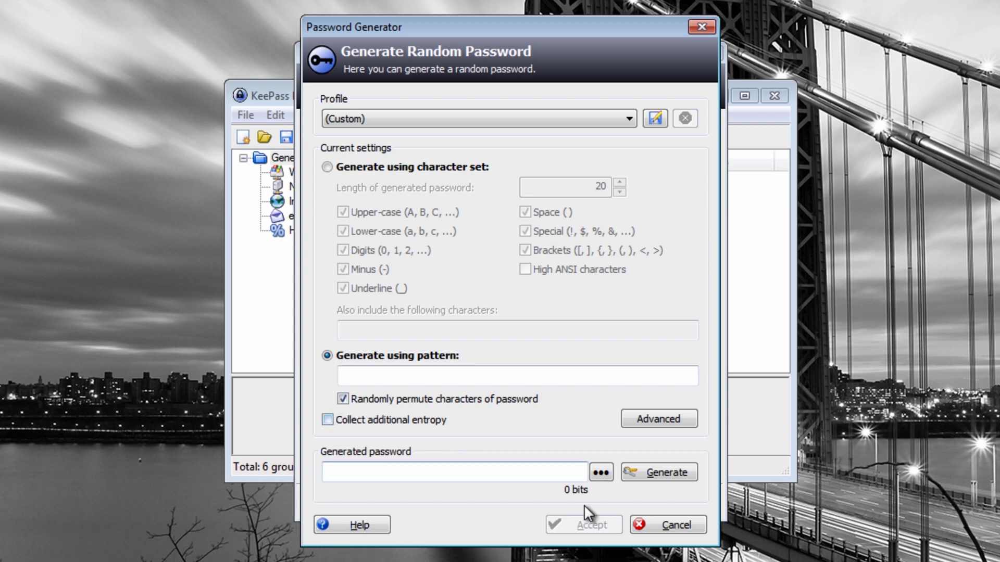
pyautogui.click(650, 422)
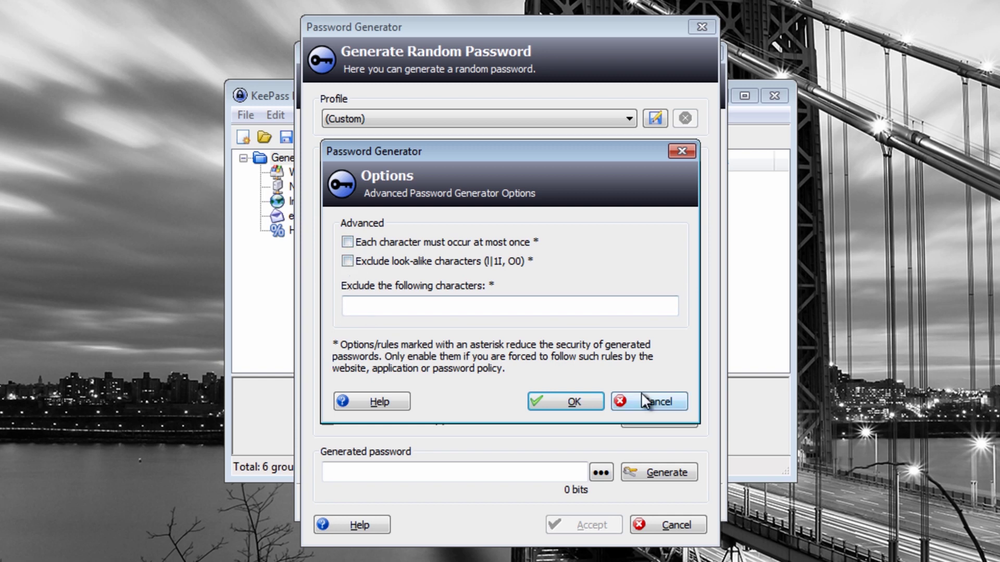
pyautogui.click(644, 408)
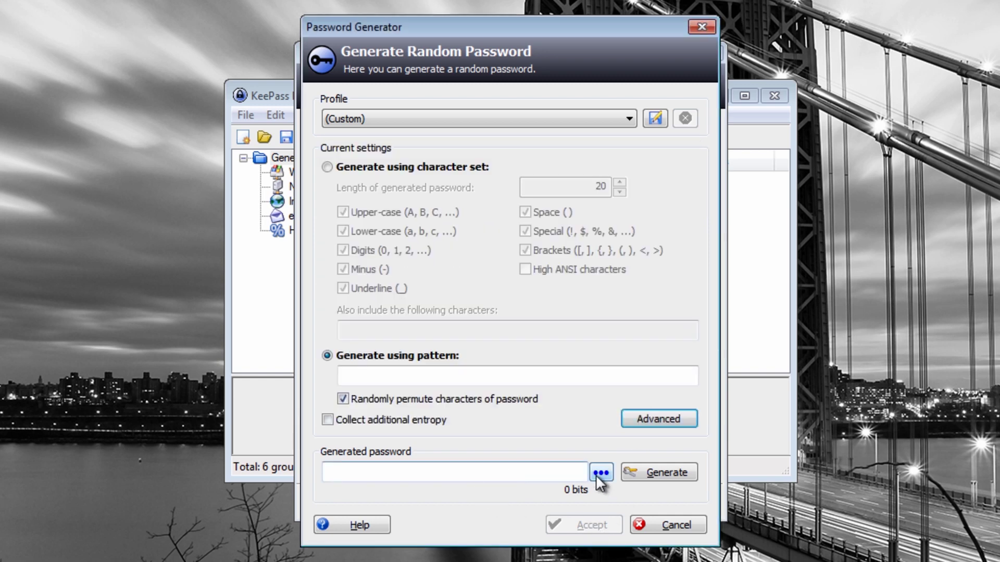
pyautogui.click(669, 471)
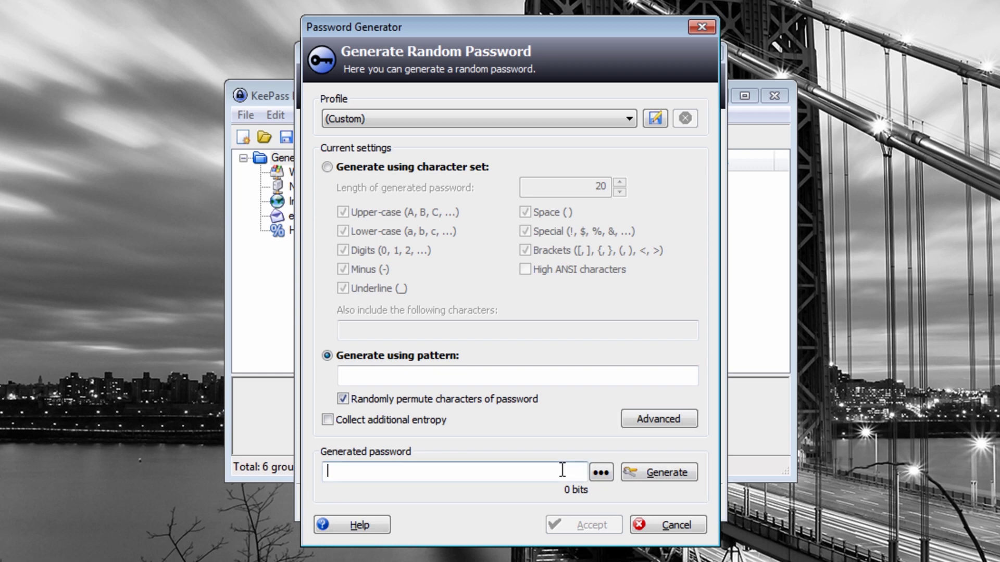
pyautogui.click(672, 524)
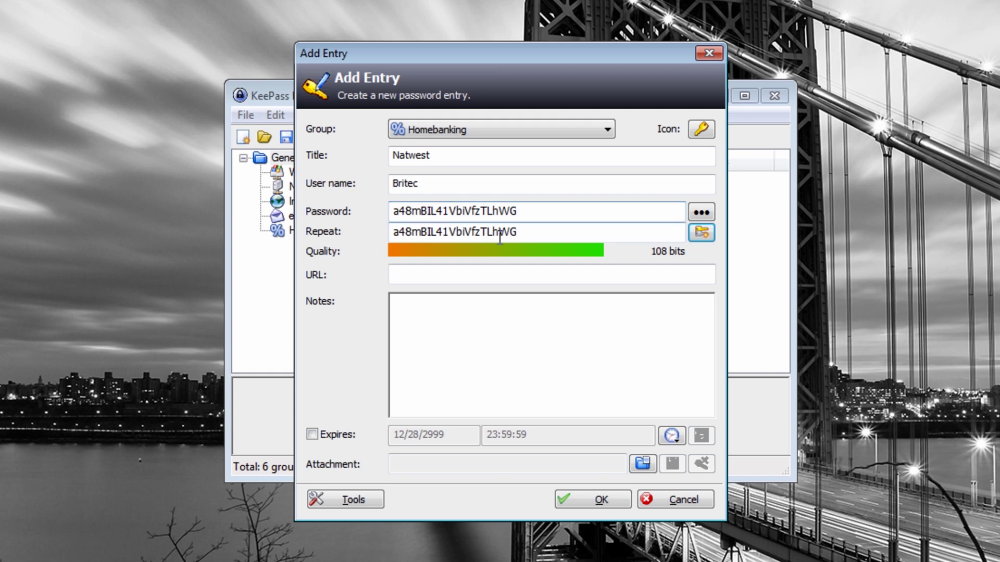
pyautogui.click(415, 279)
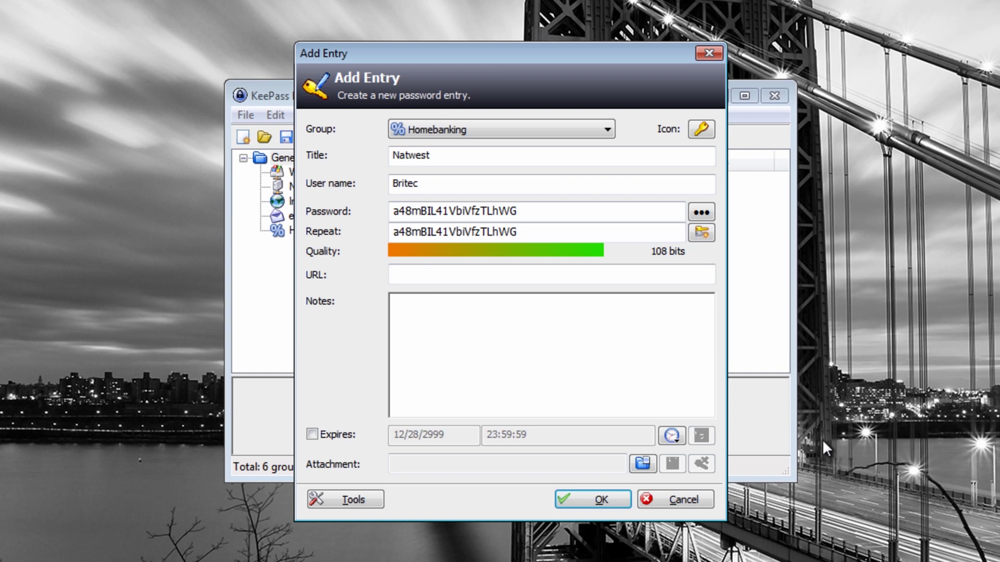
pyautogui.write('http://www.nat')
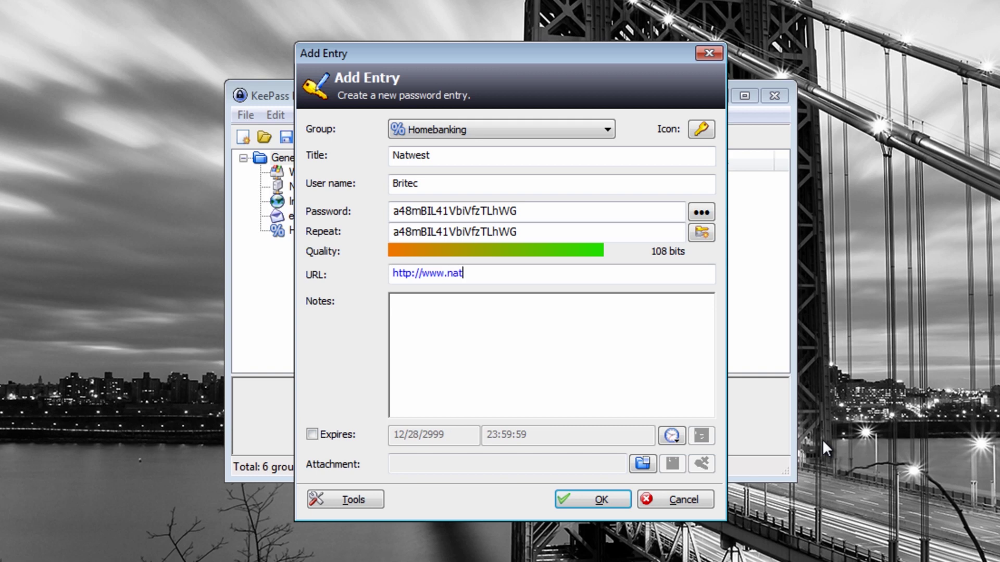
pyautogui.write('west.com')
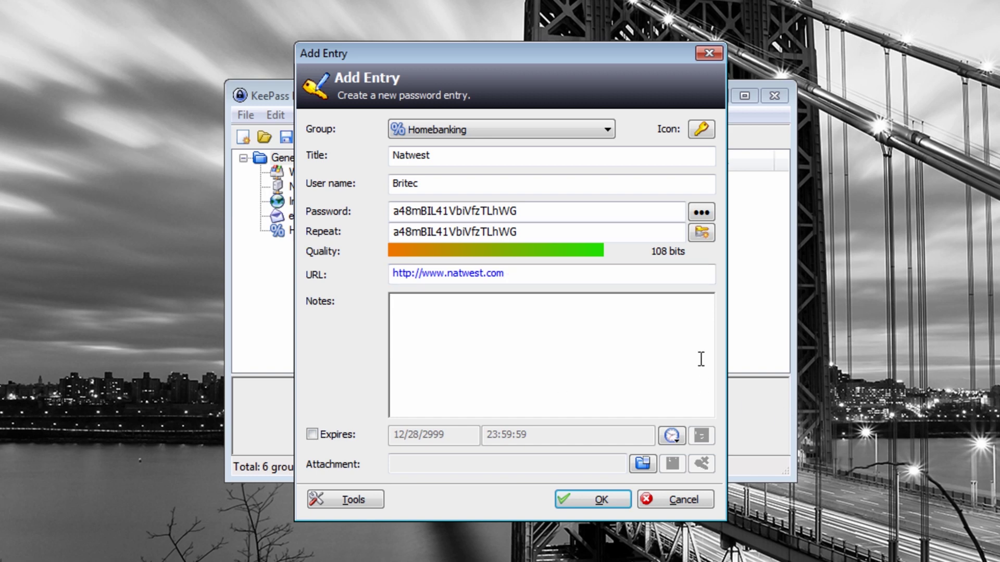
pyautogui.write('Online banking')
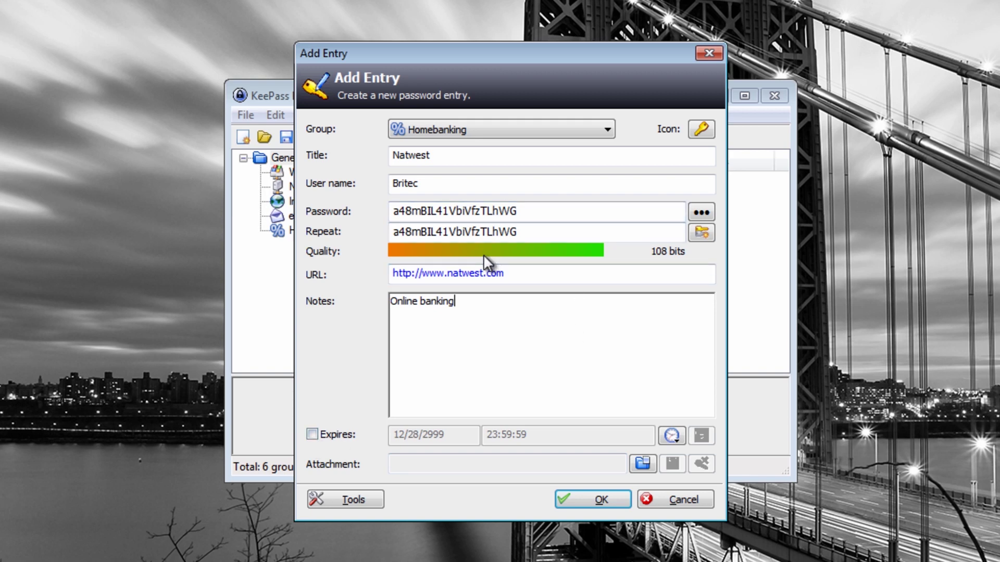
pyautogui.click(592, 502)
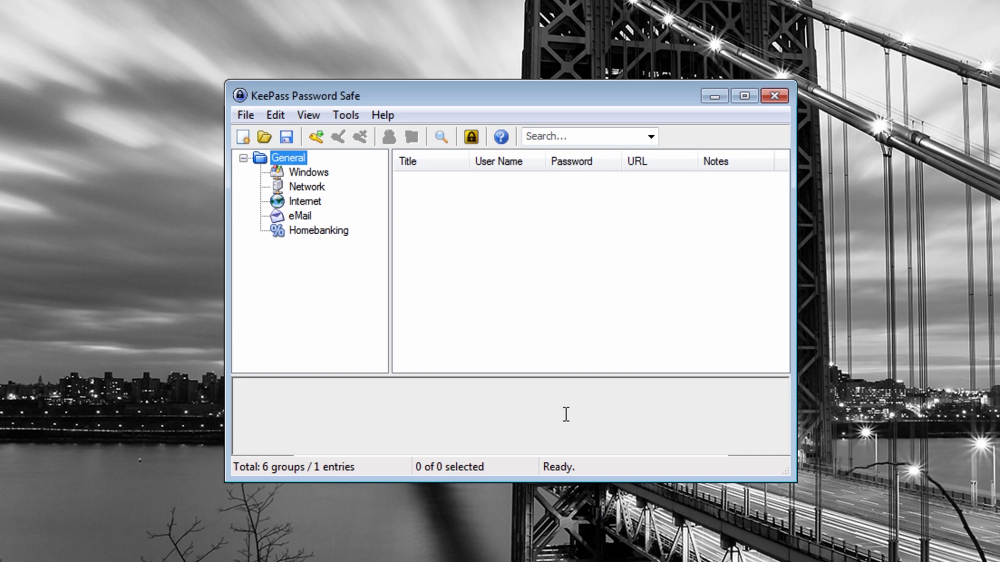
# Step: Display the Homebanking group, select its Natwest entry and open the entry's URL
pyautogui.click(315, 233)
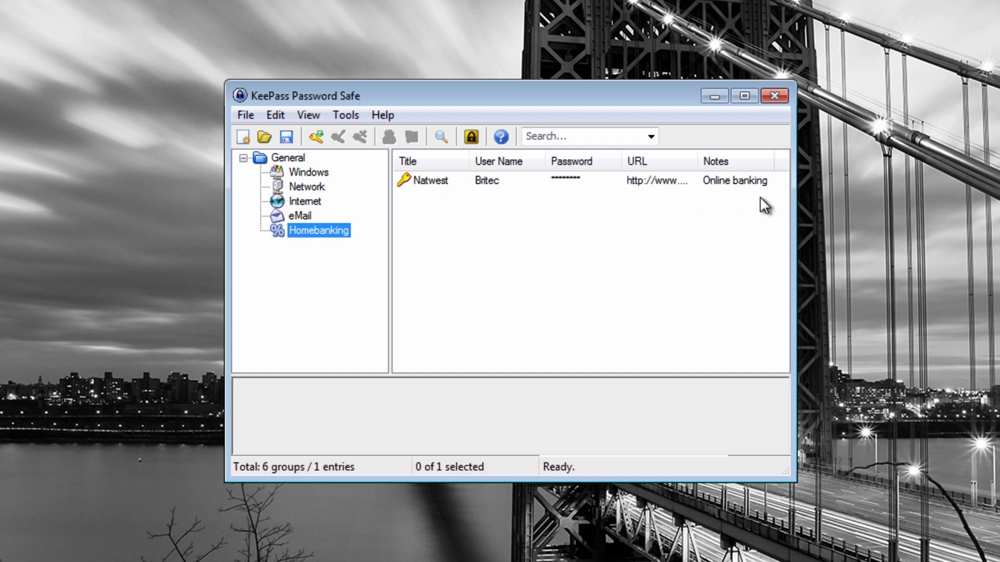
pyautogui.click(655, 183)
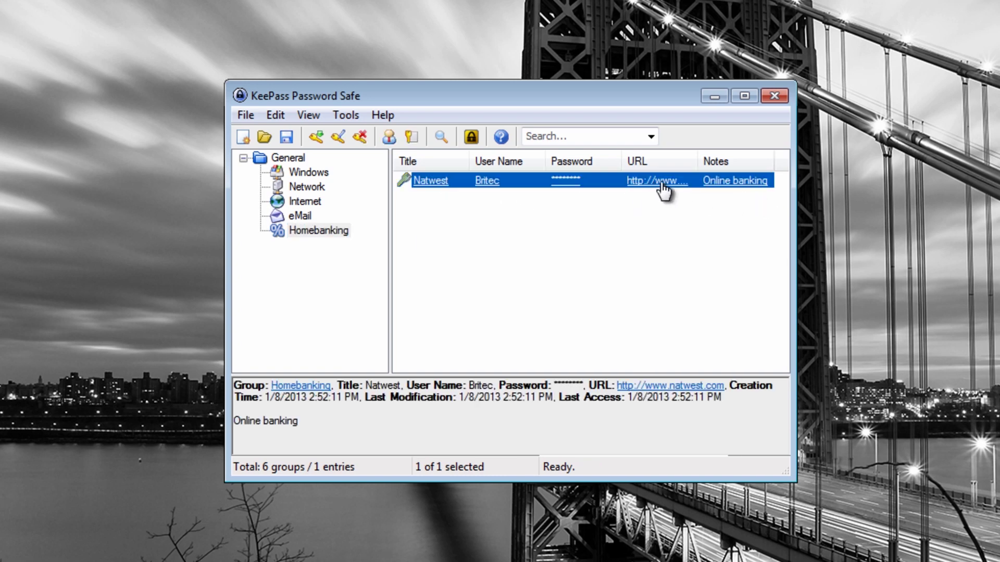
pyautogui.rightClick(473, 185)
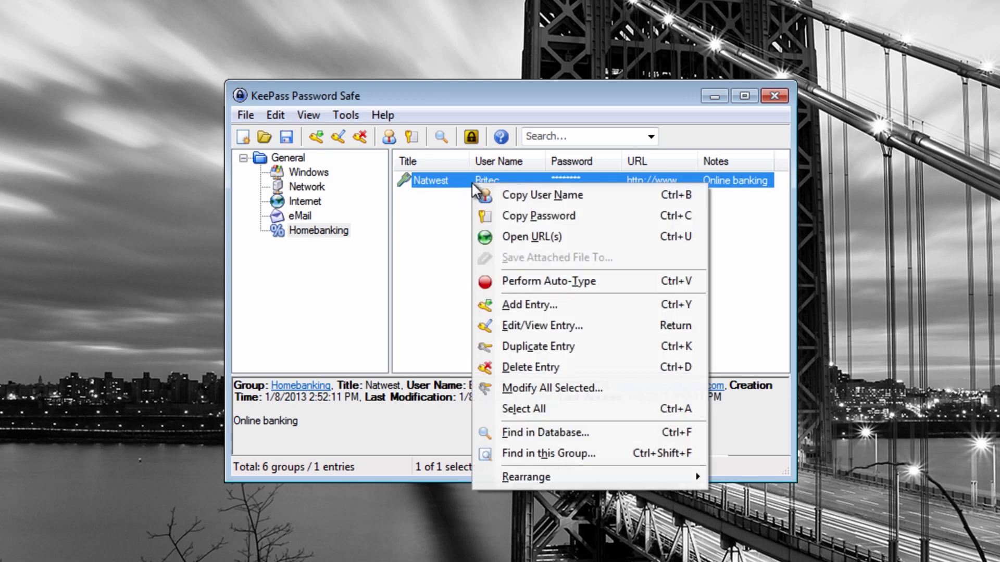
pyautogui.click(547, 236)
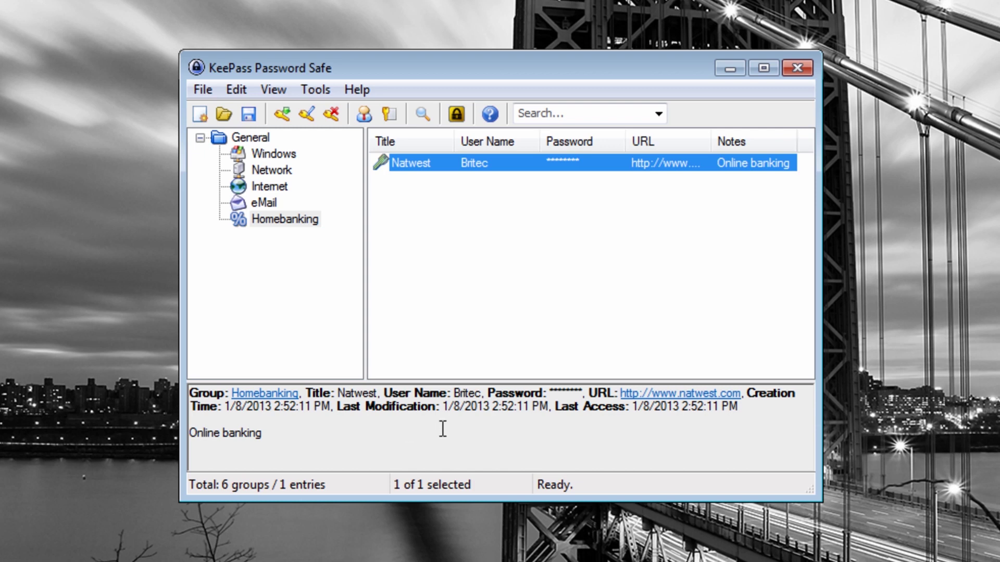
# Step: Look through the entries of the eMail, Internet, Network and Windows groups and return to Homebanking
pyautogui.click(272, 204)
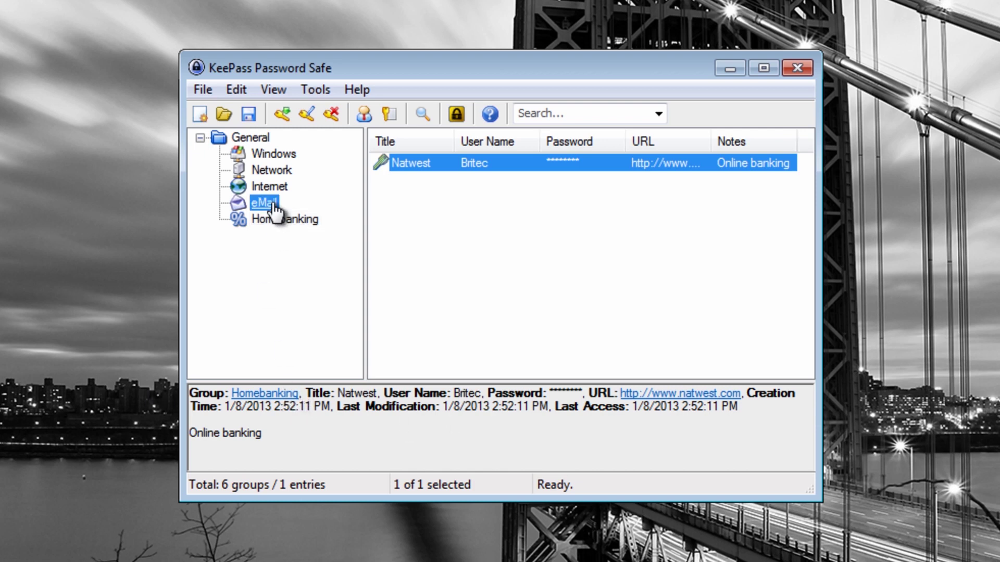
pyautogui.click(268, 186)
pyautogui.click(269, 170)
pyautogui.click(269, 157)
pyautogui.click(263, 204)
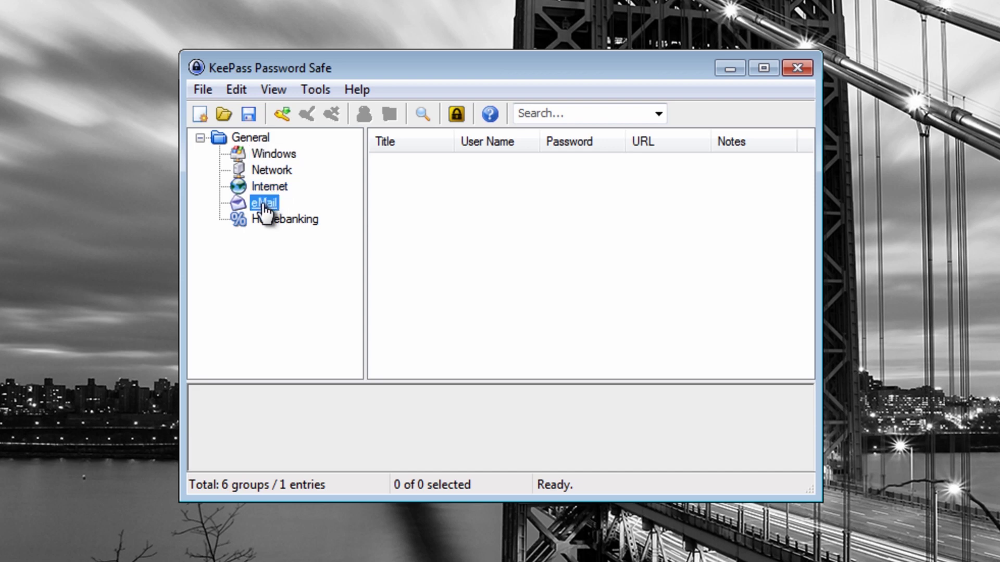
pyautogui.click(287, 219)
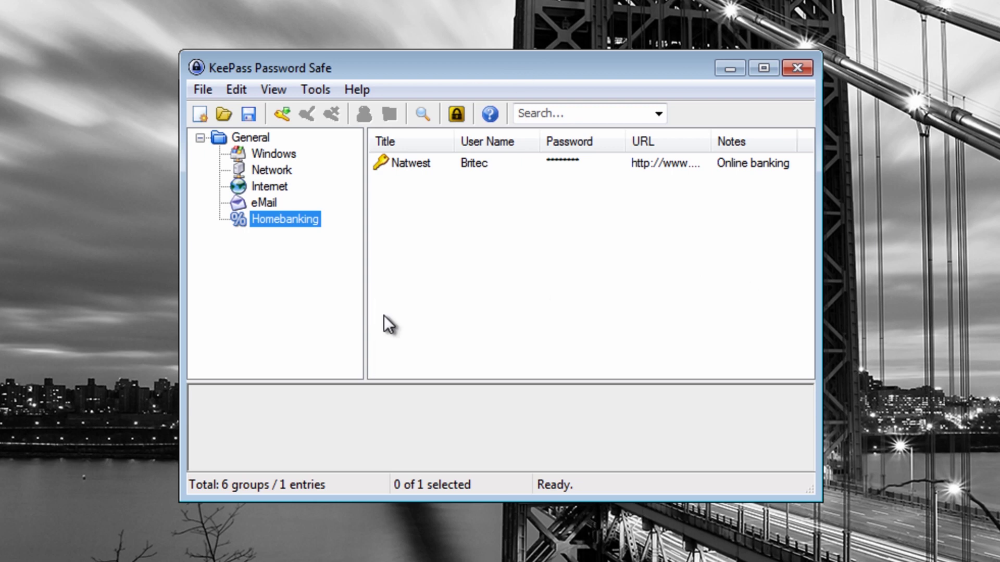
# Step: Close the password manager with the modified database open
pyautogui.click(797, 67)
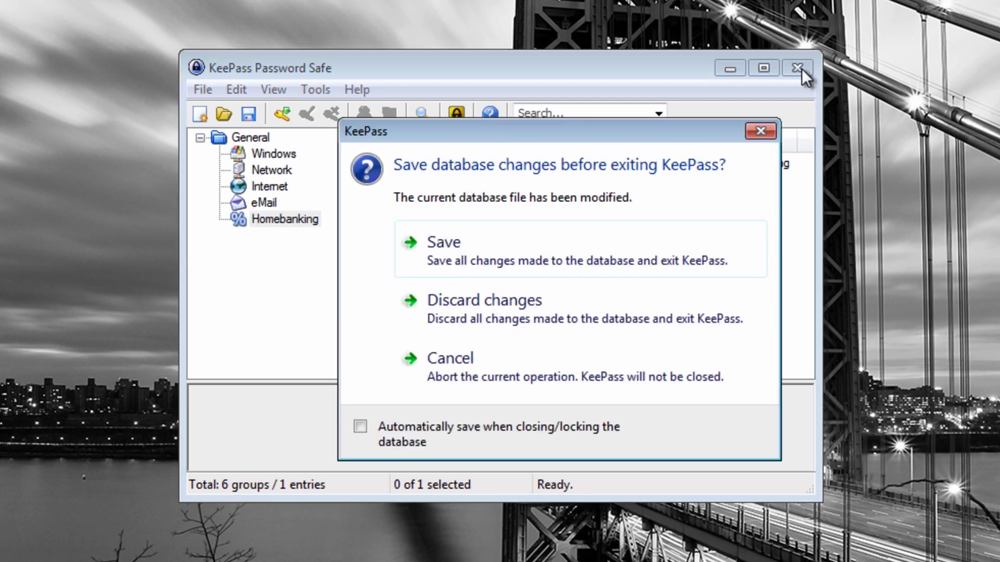
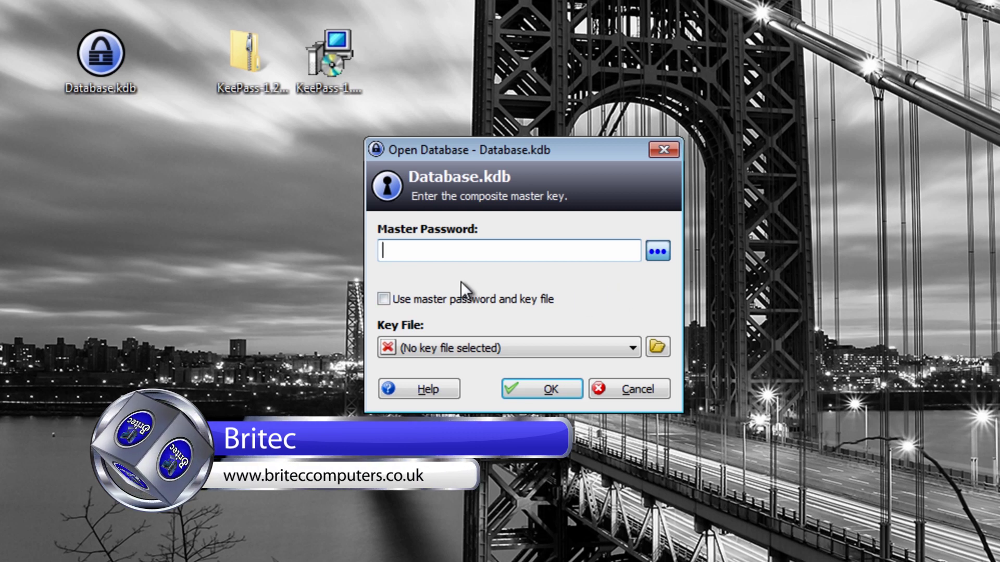
# Step: Try to unlock Database.kdb by entering a master password
pyautogui.write('********')
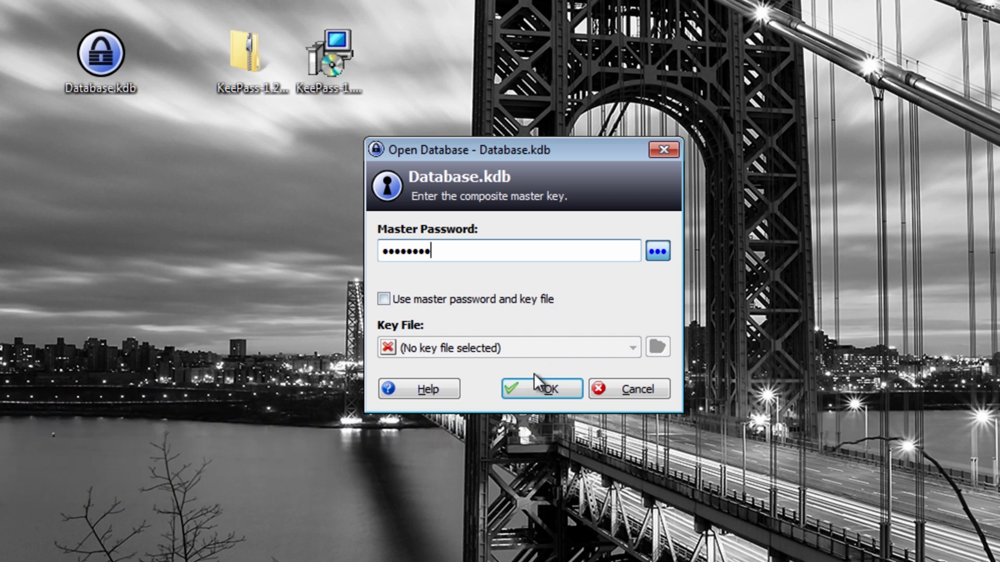
pyautogui.click(536, 391)
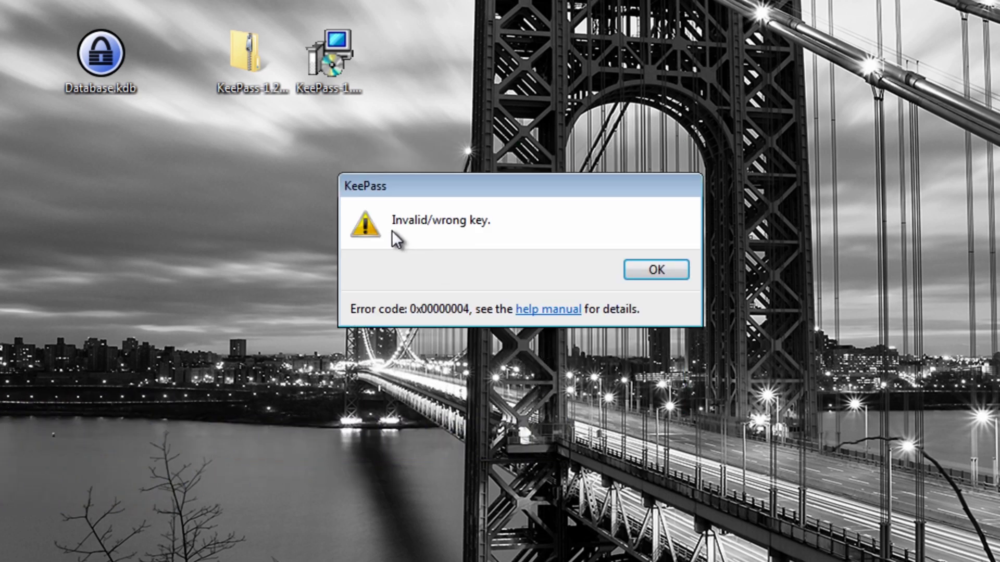
pyautogui.click(667, 271)
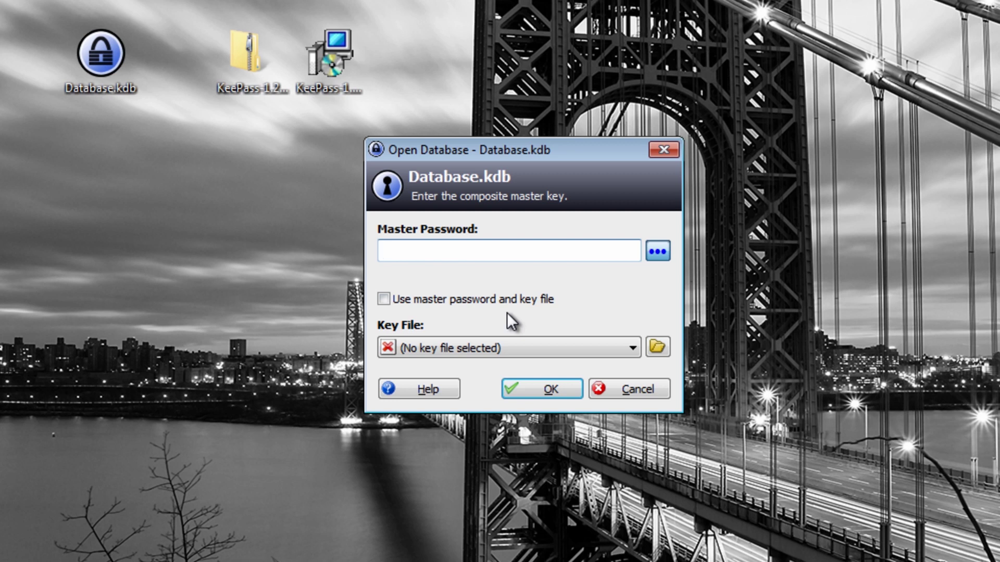
# Step: Examine the combined master password and key file option and the key file locations for unlocking Database.kdb, leaving the option off
pyautogui.click(384, 299)
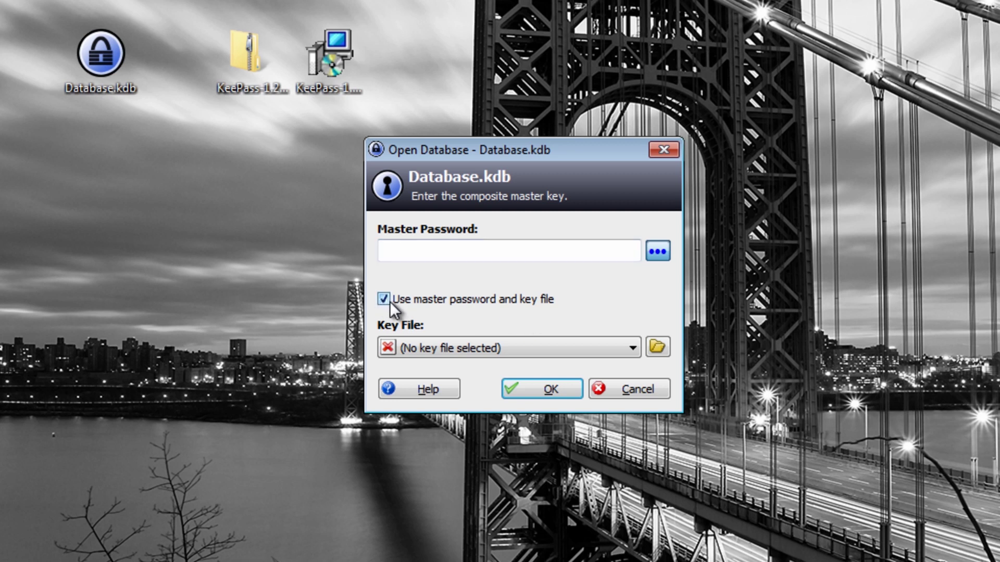
pyautogui.click(458, 349)
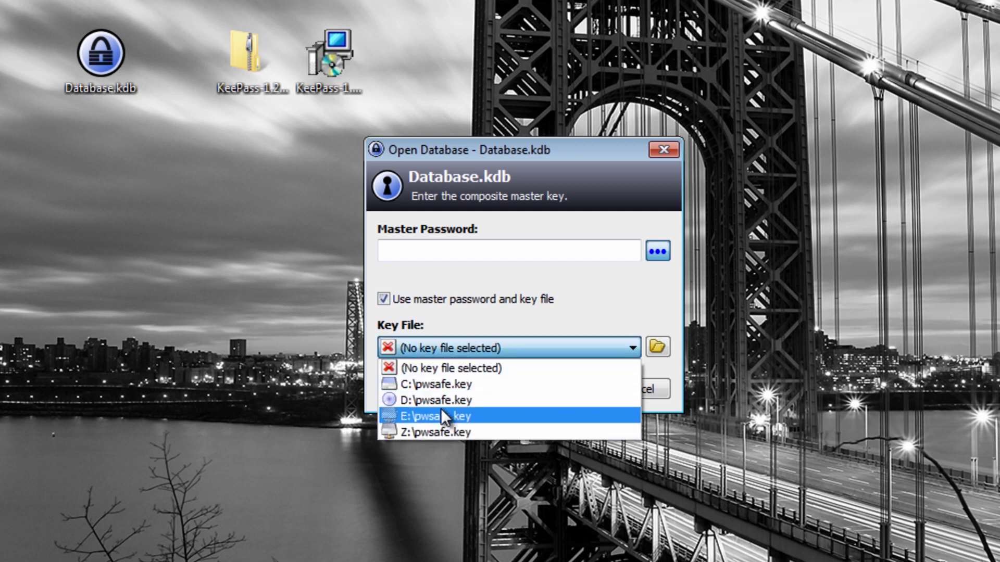
pyautogui.click(393, 239)
pyautogui.click(388, 300)
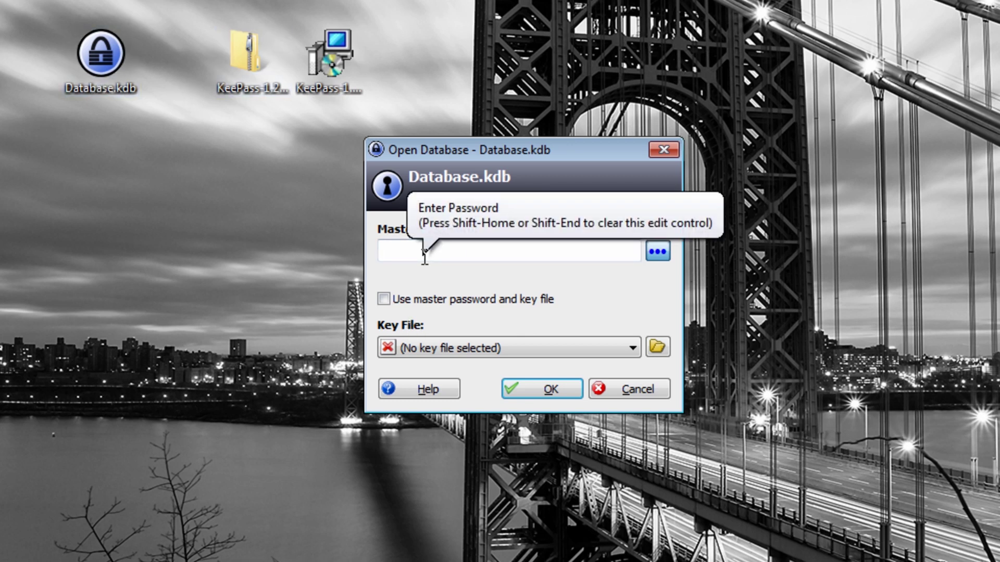
# Step: Unlock Database.kdb by pasting the copied master password, without using a key file
pyautogui.click(405, 250)
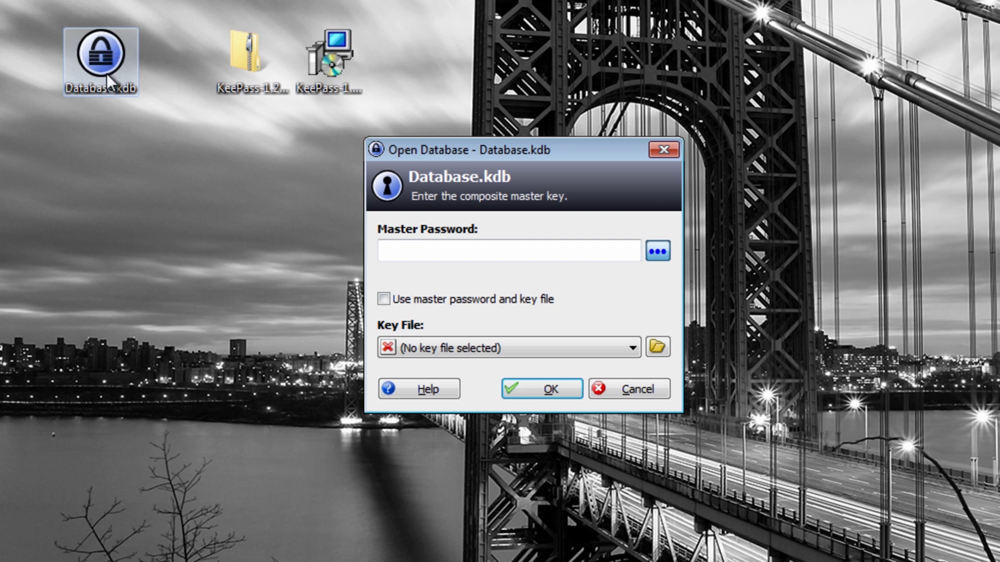
pyautogui.rightClick(430, 251)
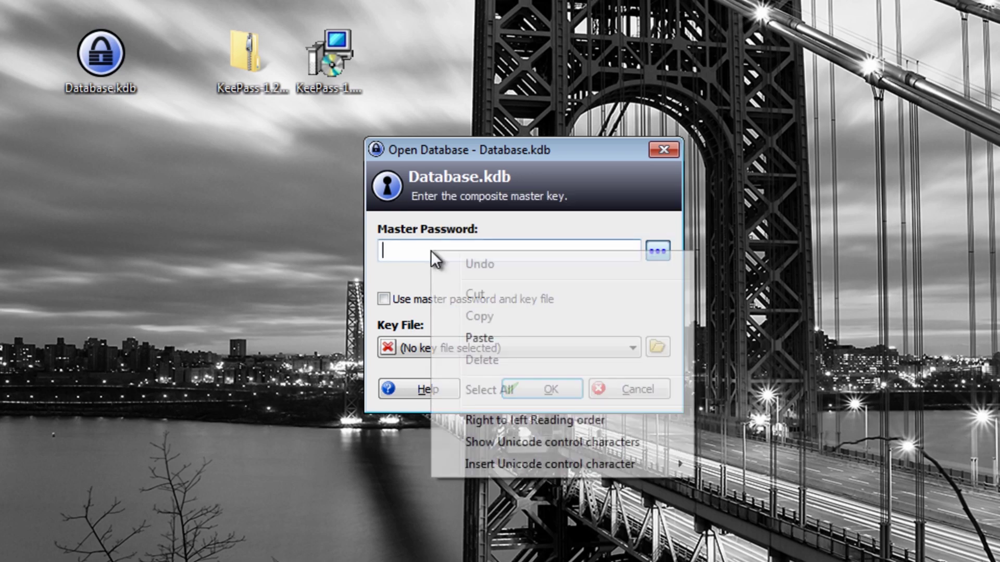
pyautogui.click(476, 346)
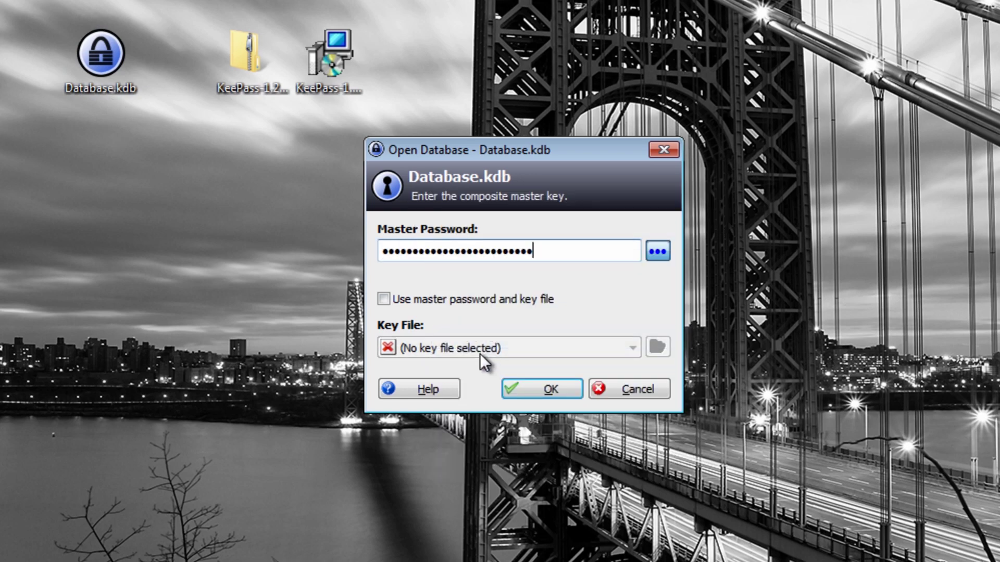
pyautogui.click(521, 393)
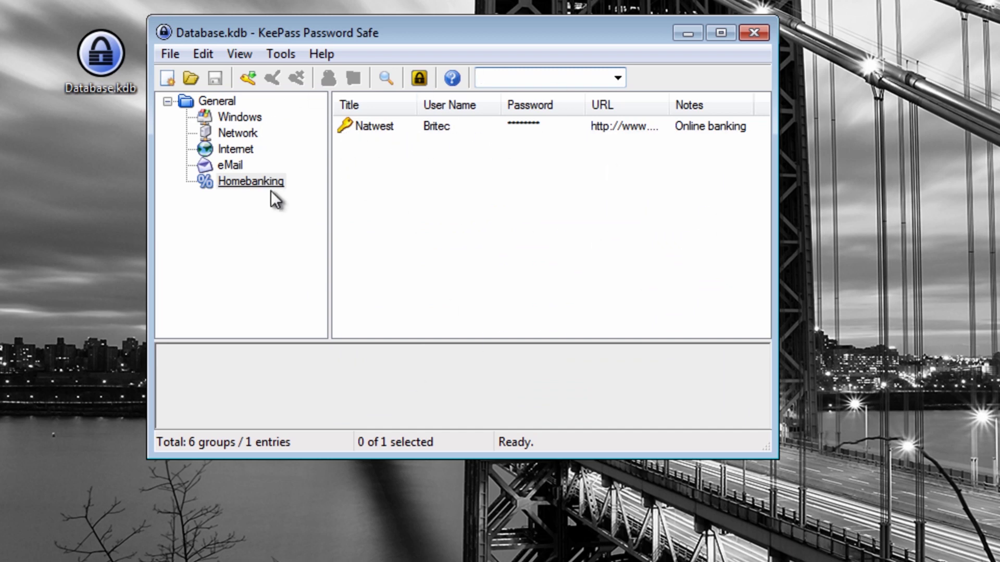
# Step: Close the password manager with the reopened database and select the Database.kdb file on the desktop
pyautogui.click(753, 33)
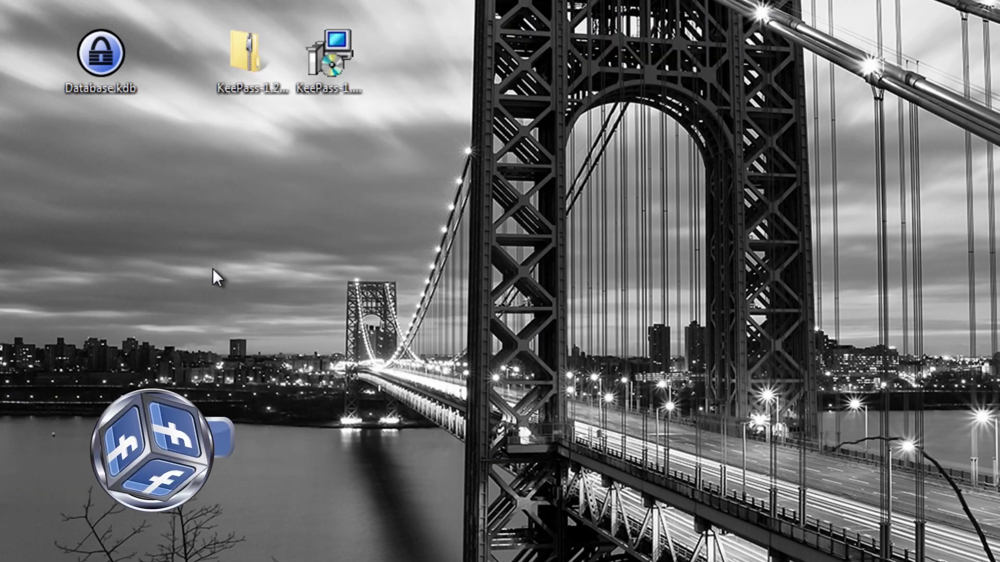
pyautogui.moveTo(96, 63); pyautogui.dragTo(117, 50)
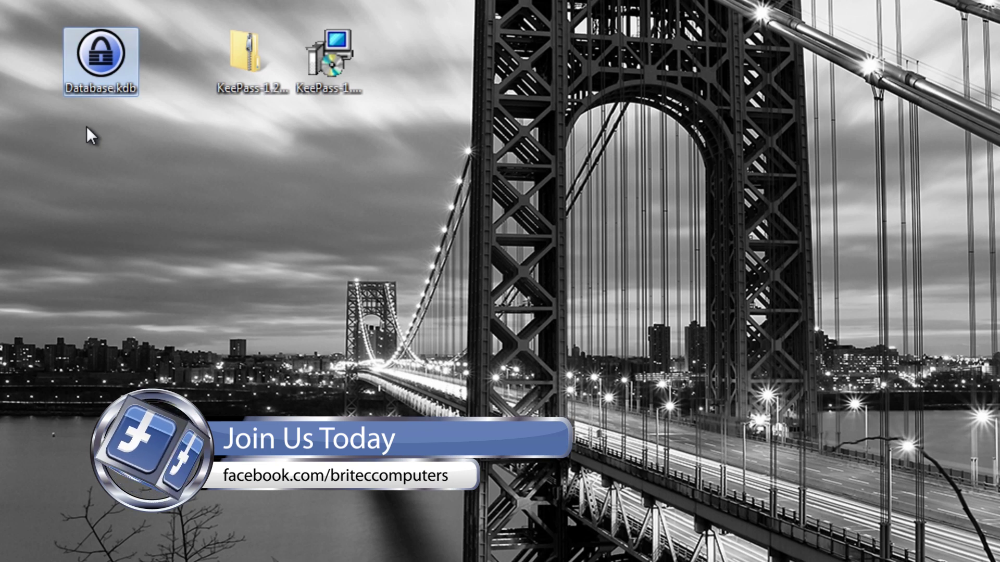